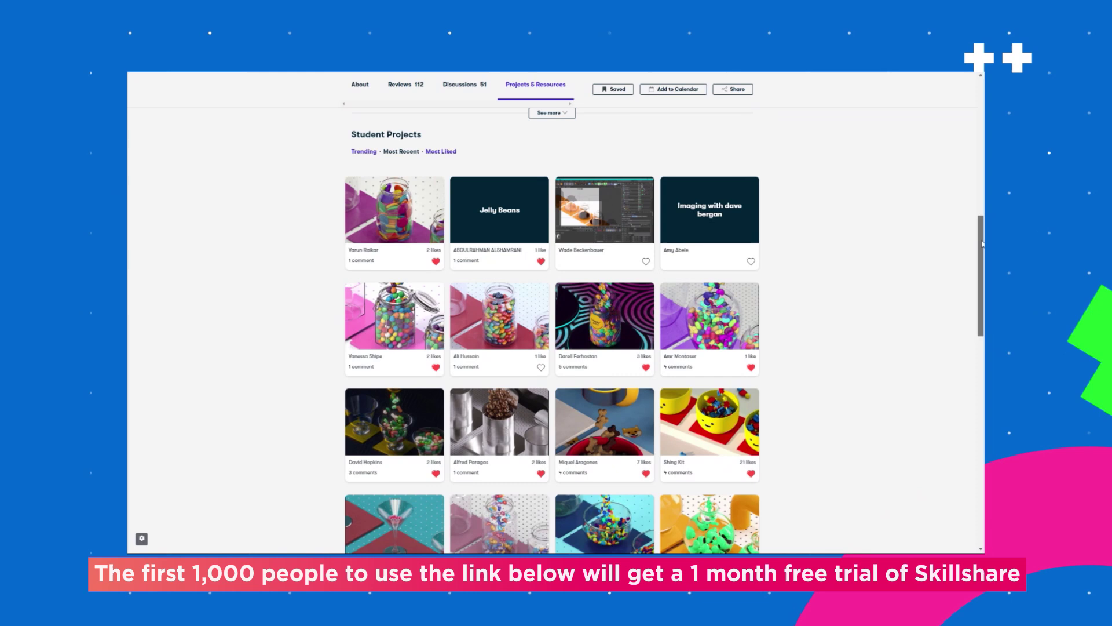
# Browse Skillshare class pages and search the catalogue for 'Logo Design'.
pyautogui.scroll(-2, 983, 253)
pyautogui.scroll(-3, 983, 253)
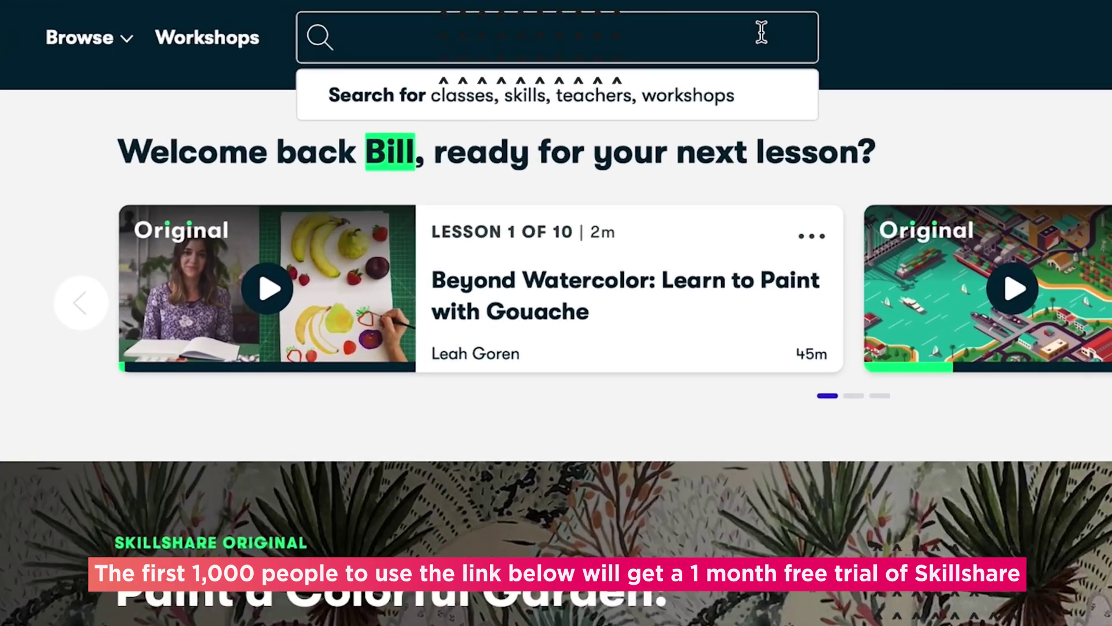
pyautogui.write('Logo Design')
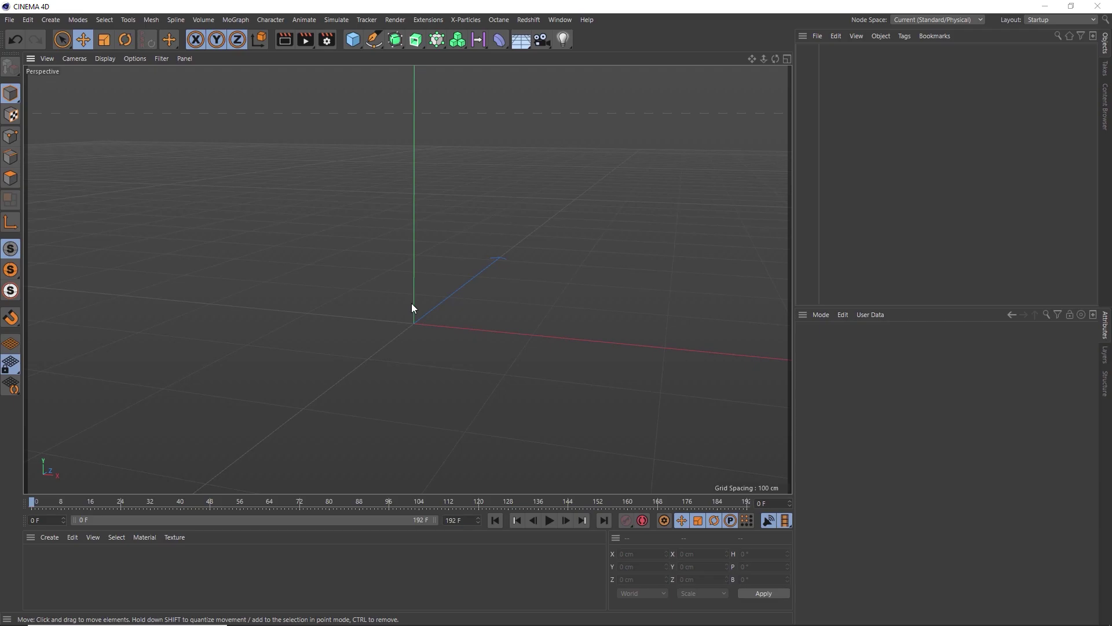
# Add a Sphere primitive set to Hemisphere type with 48 segments.
pyautogui.click(353, 41)
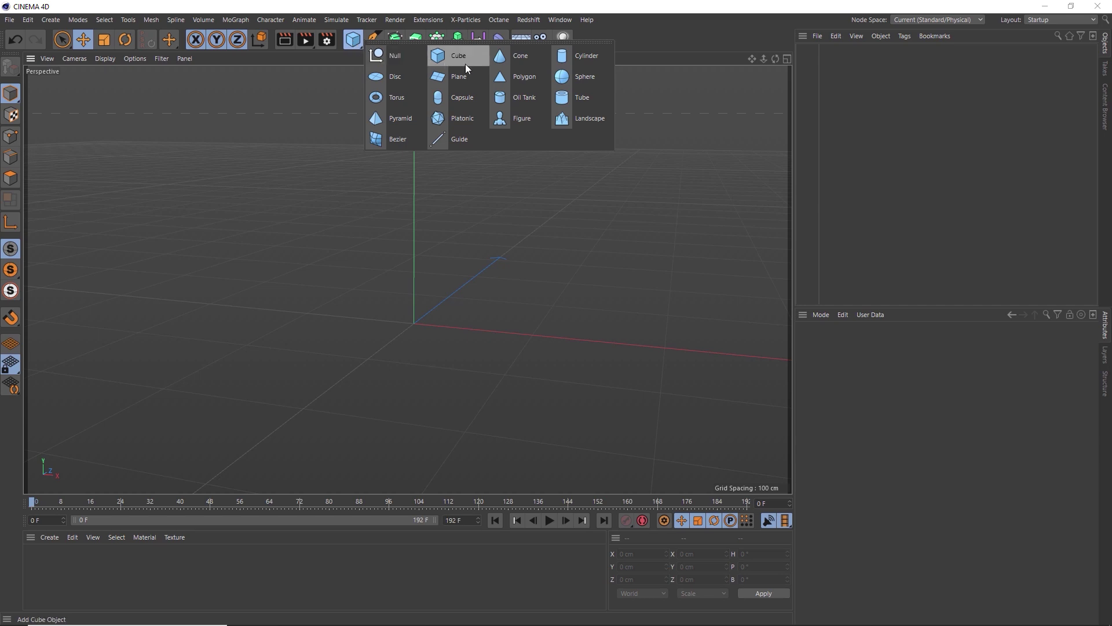
pyautogui.click(584, 82)
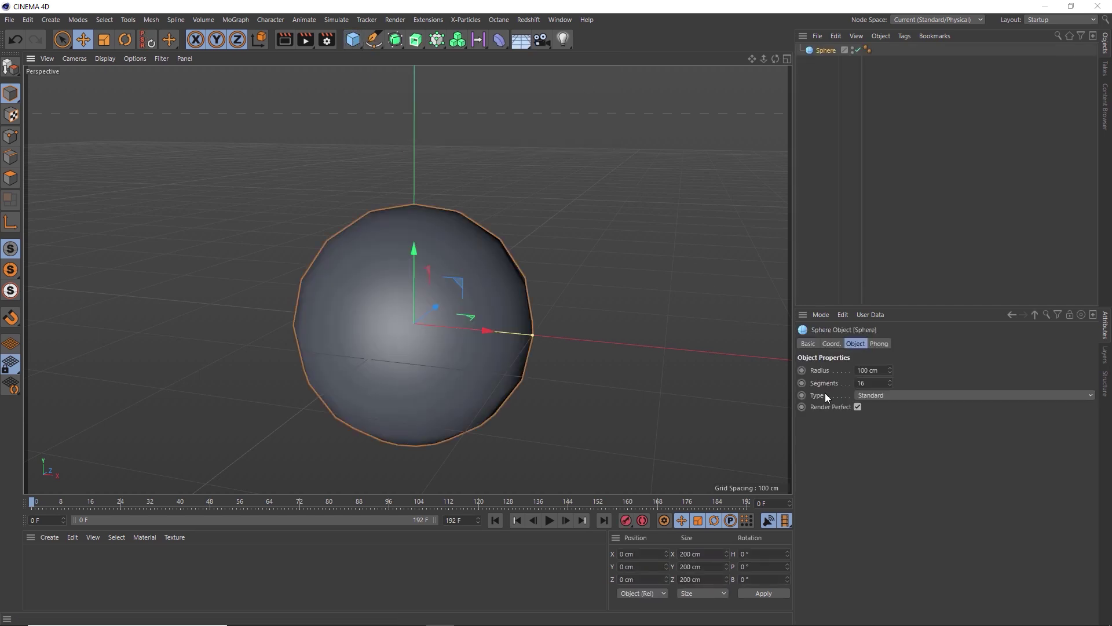
pyautogui.click(862, 395)
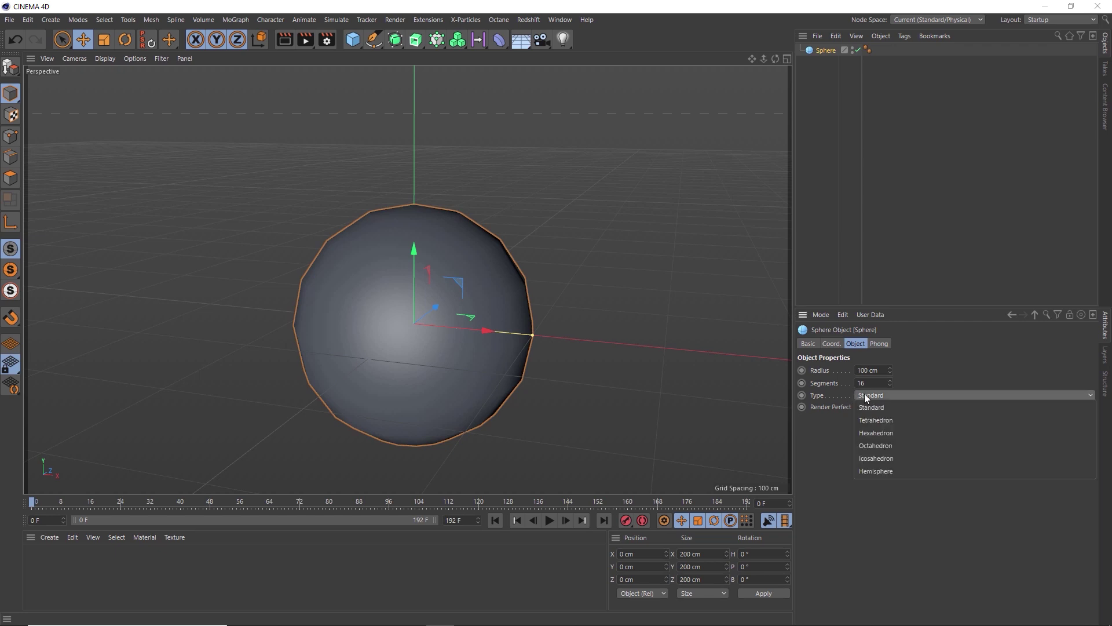
pyautogui.click(884, 471)
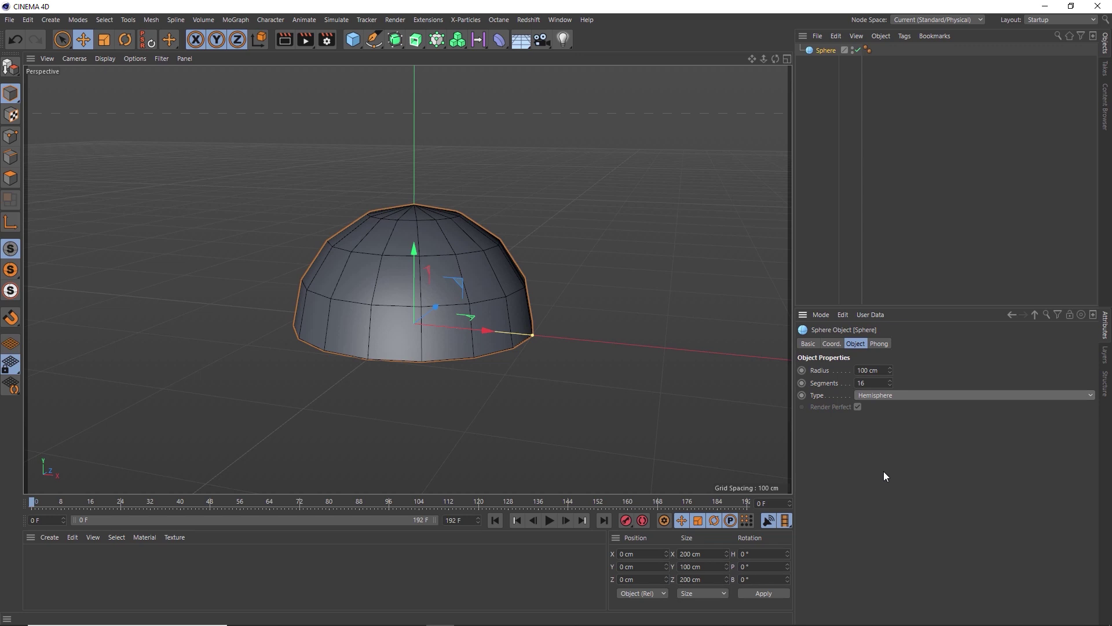
pyautogui.doubleClick(867, 380)
pyautogui.write('48')
pyautogui.press('Return')
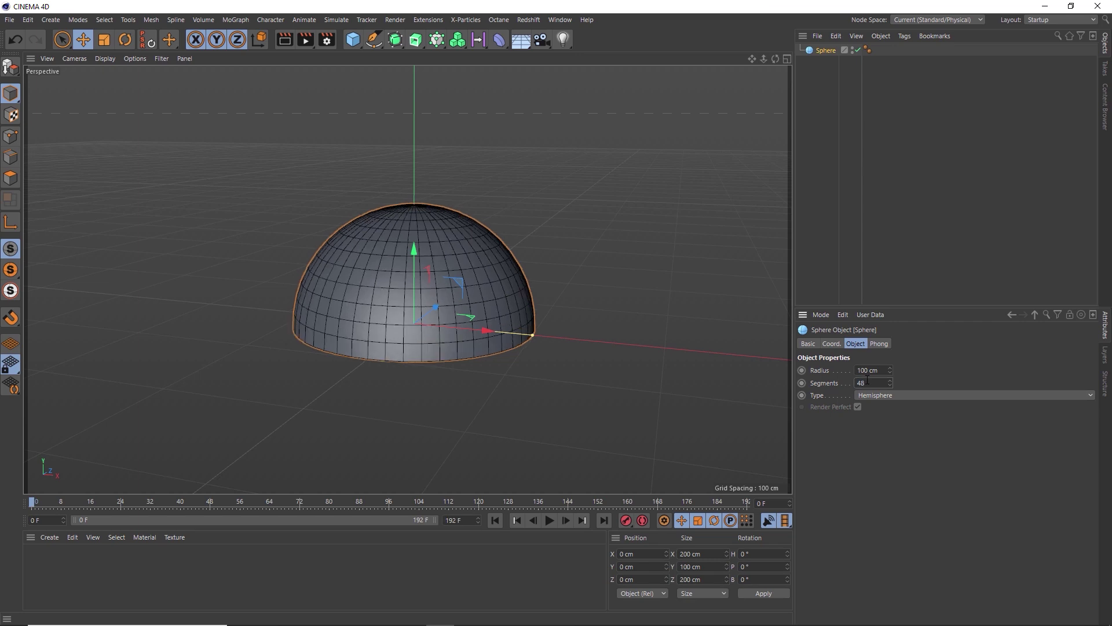
# Flip the hemisphere to 180° pitch, raise it to Y 100 cm, and make it editable.
pyautogui.middleClick(584, 222)
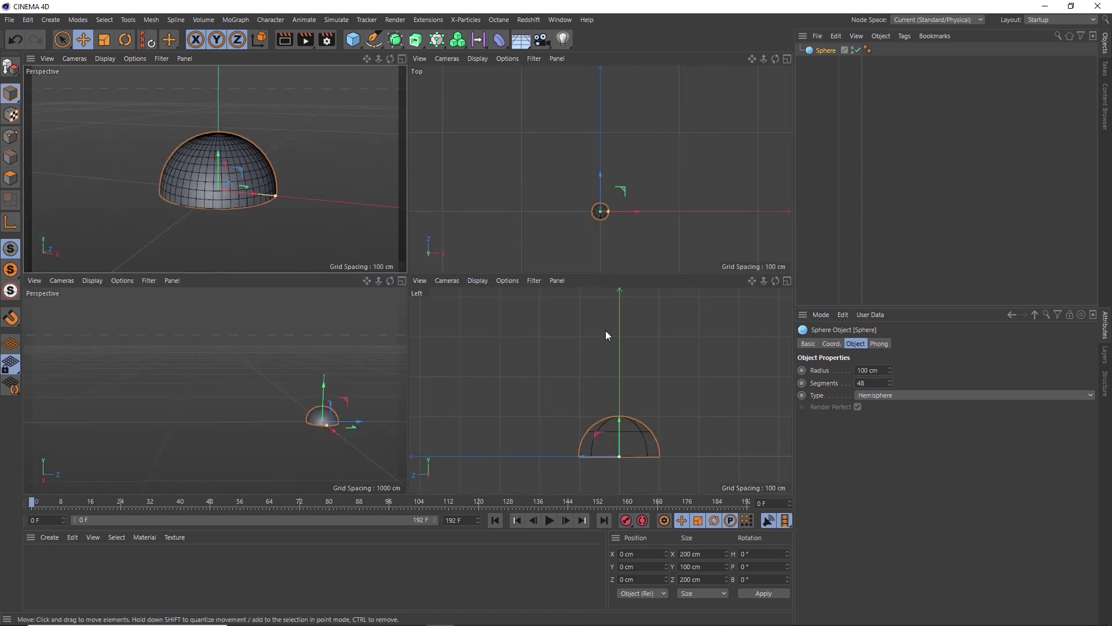
pyautogui.press('r')
pyautogui.middleClick(613, 370)
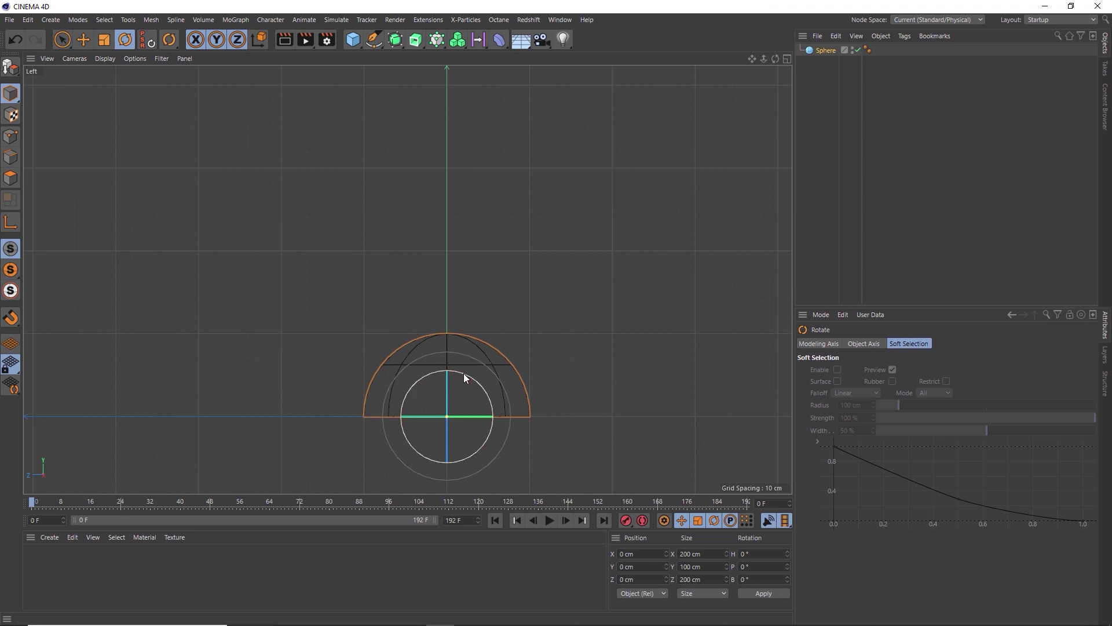
pyautogui.moveTo(466, 378); pyautogui.dragTo(437, 374)
pyautogui.press('e')
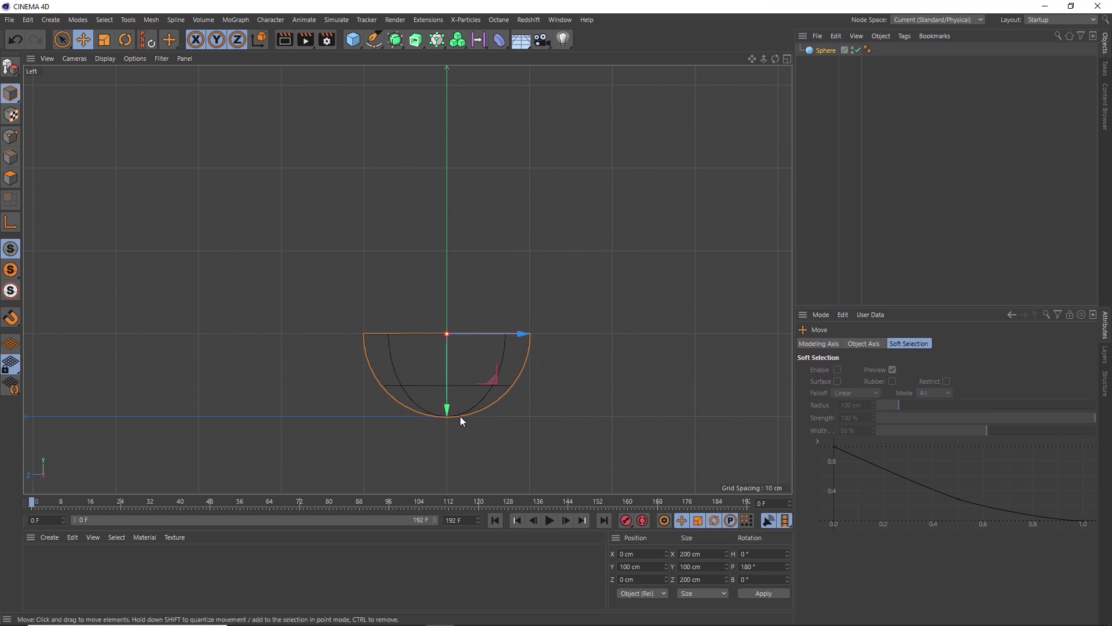
pyautogui.keyDown('alt'); pyautogui.moveTo(457, 414); pyautogui.dragTo(465, 373, button='right'); pyautogui.keyUp('alt')
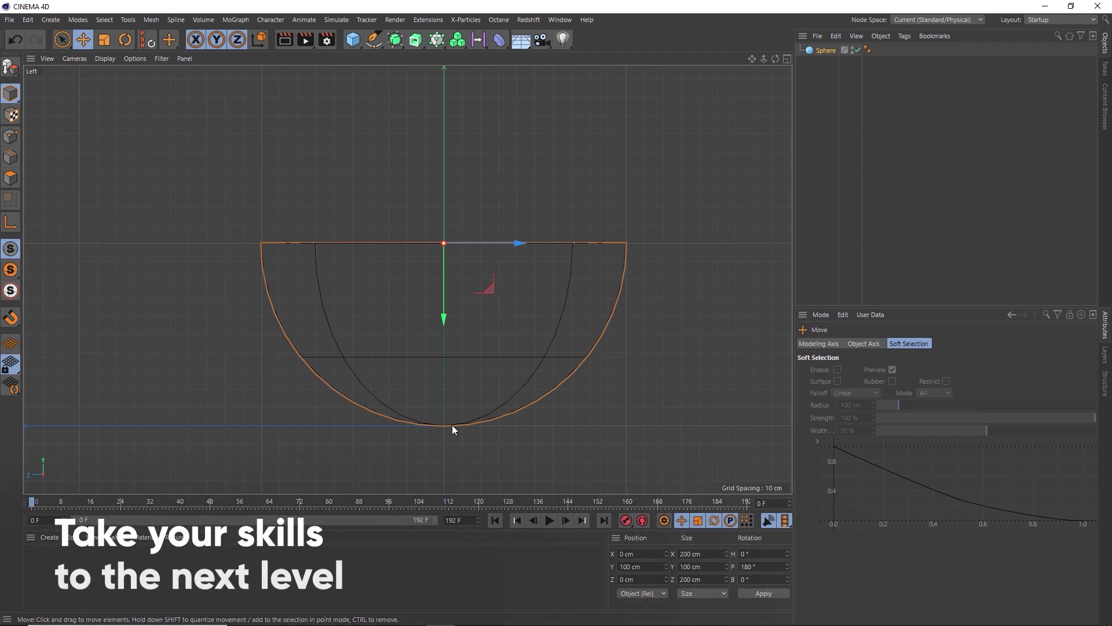
pyautogui.press('c')
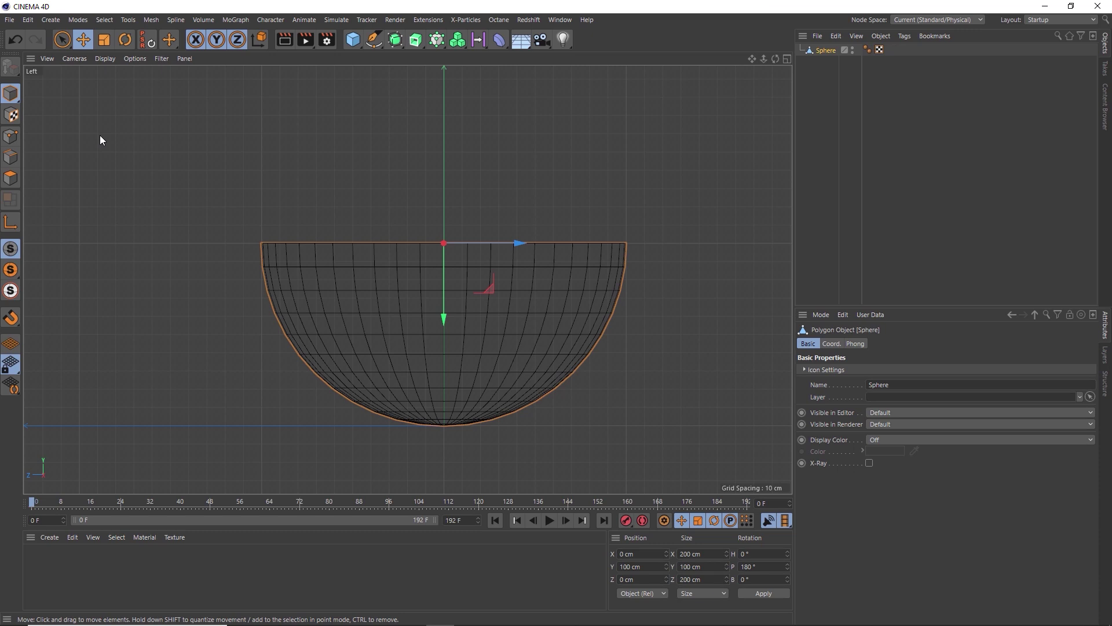
# Run Axis Center with Y at -100 % to put the bowl's pivot at its bottom pole.
pyautogui.click(151, 19)
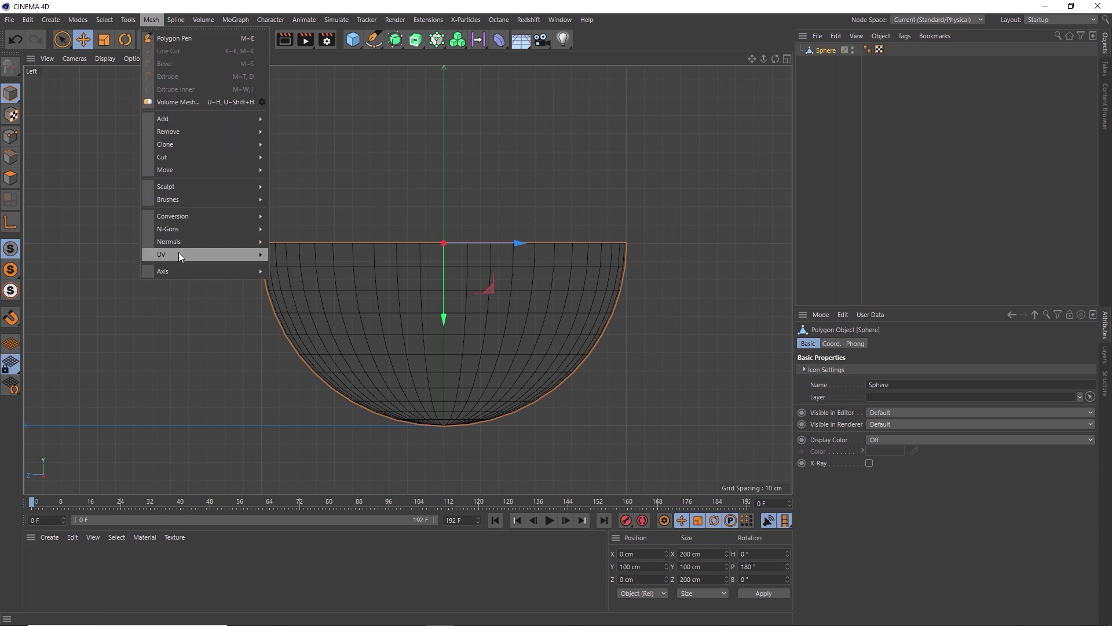
pyautogui.moveTo(166, 272)
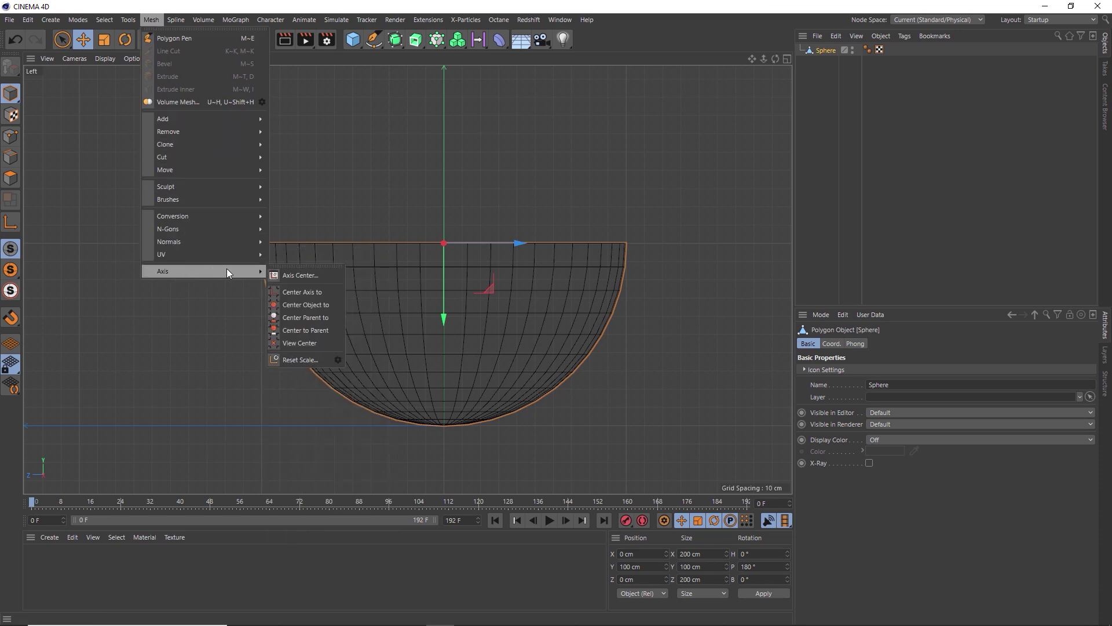
pyautogui.click(304, 275)
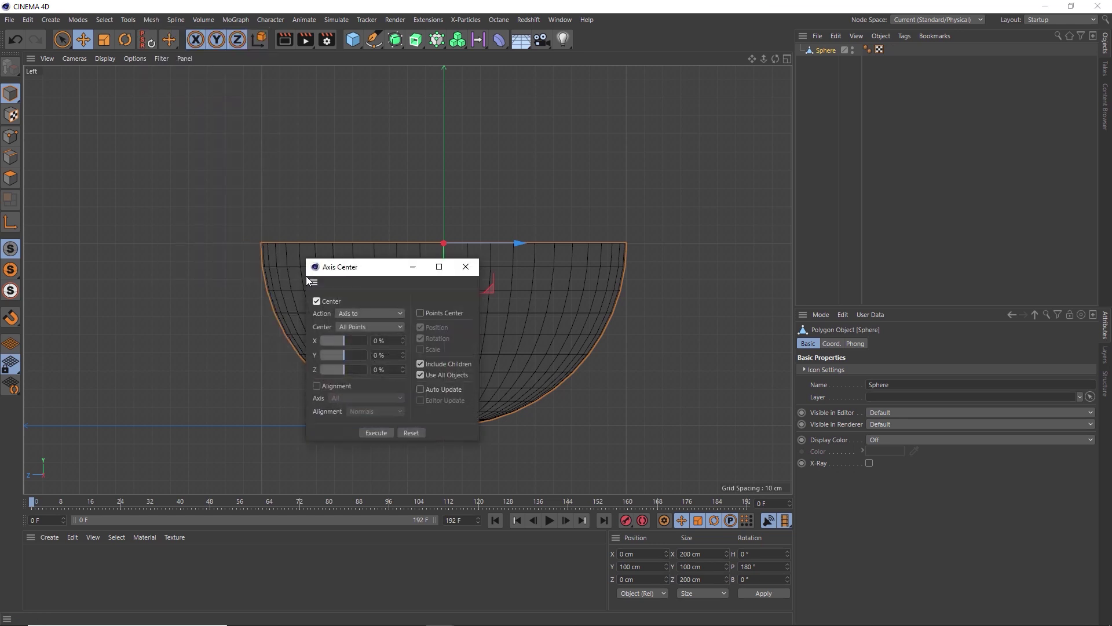
pyautogui.moveTo(340, 270); pyautogui.dragTo(655, 87)
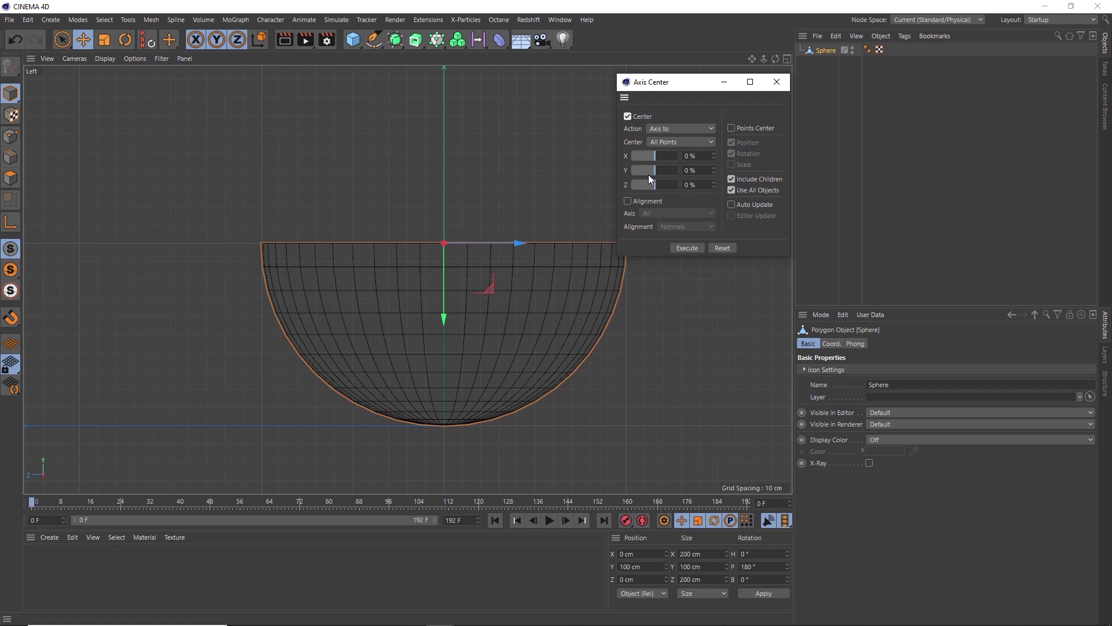
pyautogui.moveTo(646, 173); pyautogui.dragTo(621, 174)
pyautogui.click(681, 247)
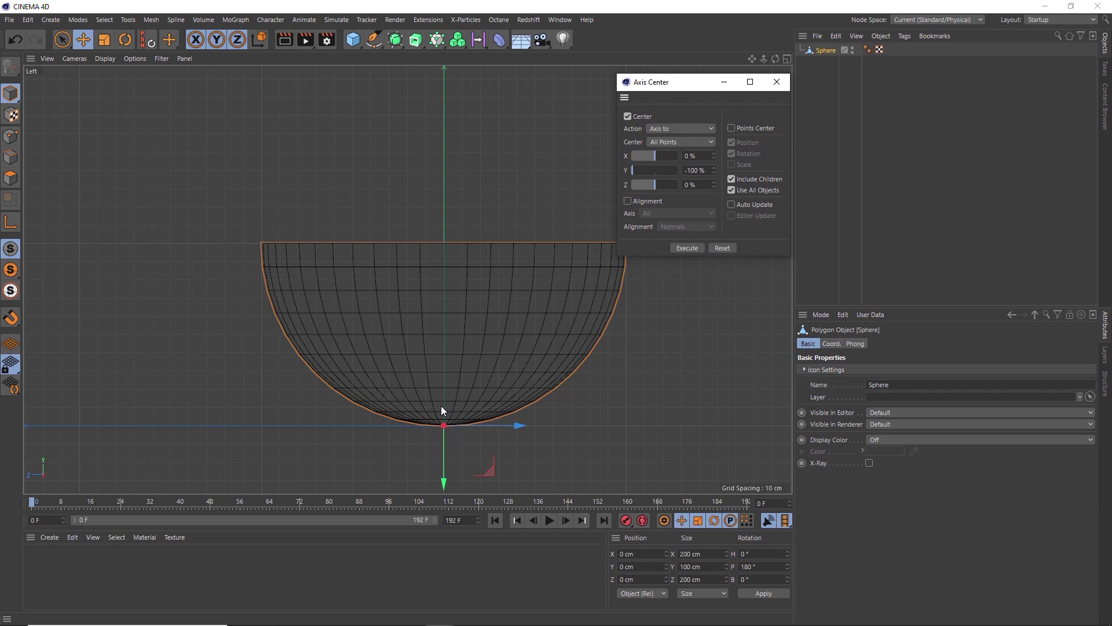
# In the Perspective view, test-tilt the bowl around its new pivot, then undo the tilt.
pyautogui.middleClick(377, 308)
pyautogui.middleClick(314, 219)
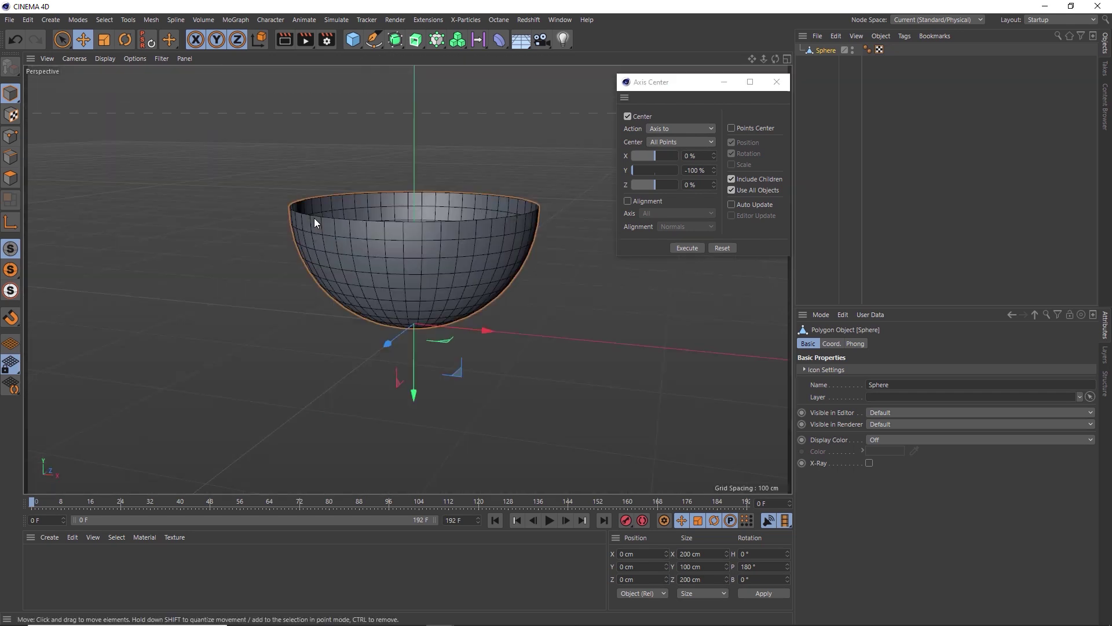
pyautogui.press('r')
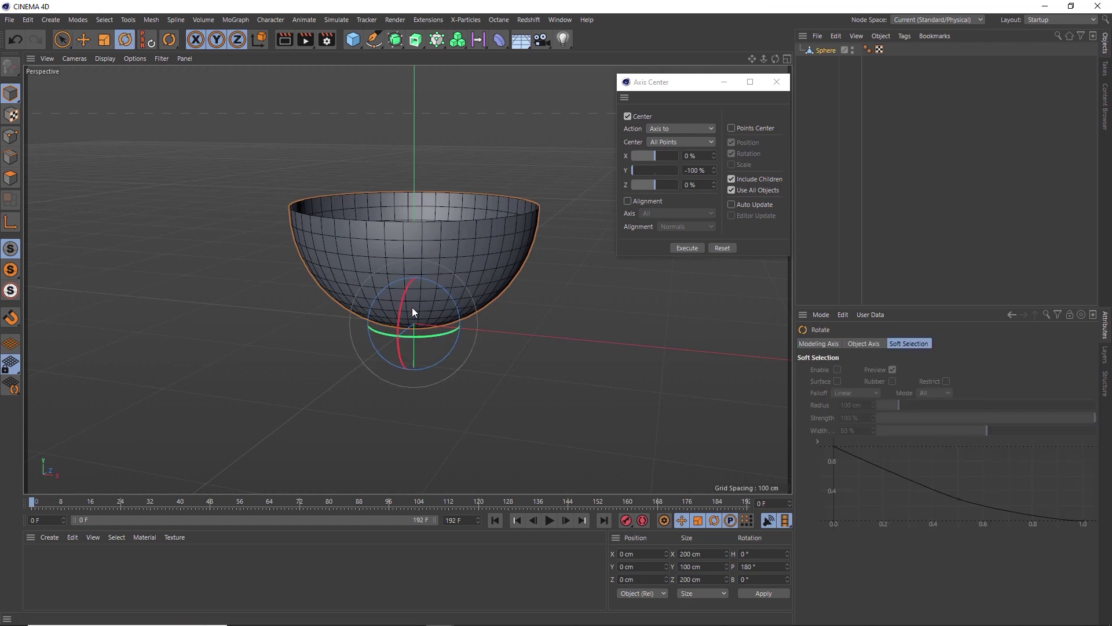
pyautogui.moveTo(412, 307); pyautogui.dragTo(439, 310)
pyautogui.hotkey('ctrl', 'z')
pyautogui.hotkey('ctrl', 'z')
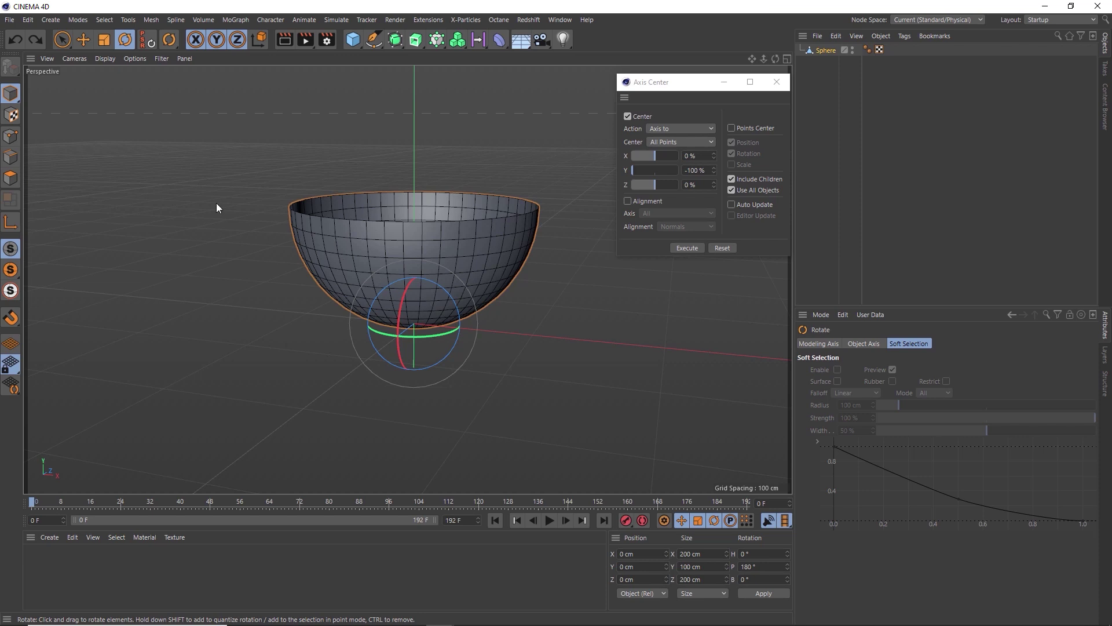
# Cap the bowl's open rim with one N-gon using Close Polygon Hole in Points mode.
pyautogui.click(17, 137)
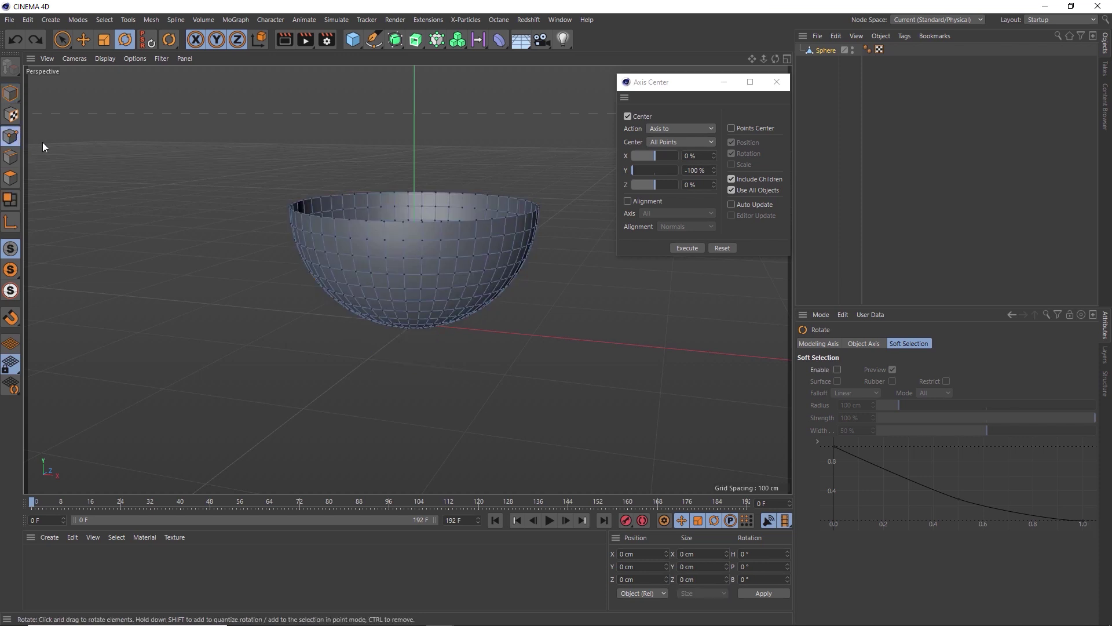
pyautogui.press('e')
pyautogui.press('m')
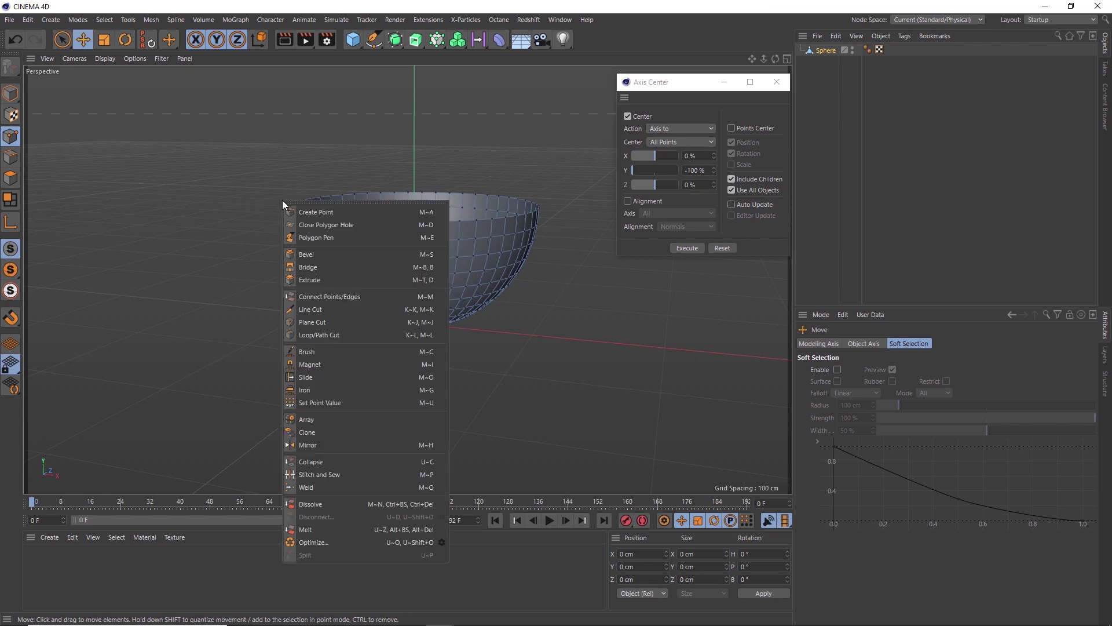
pyautogui.click(319, 227)
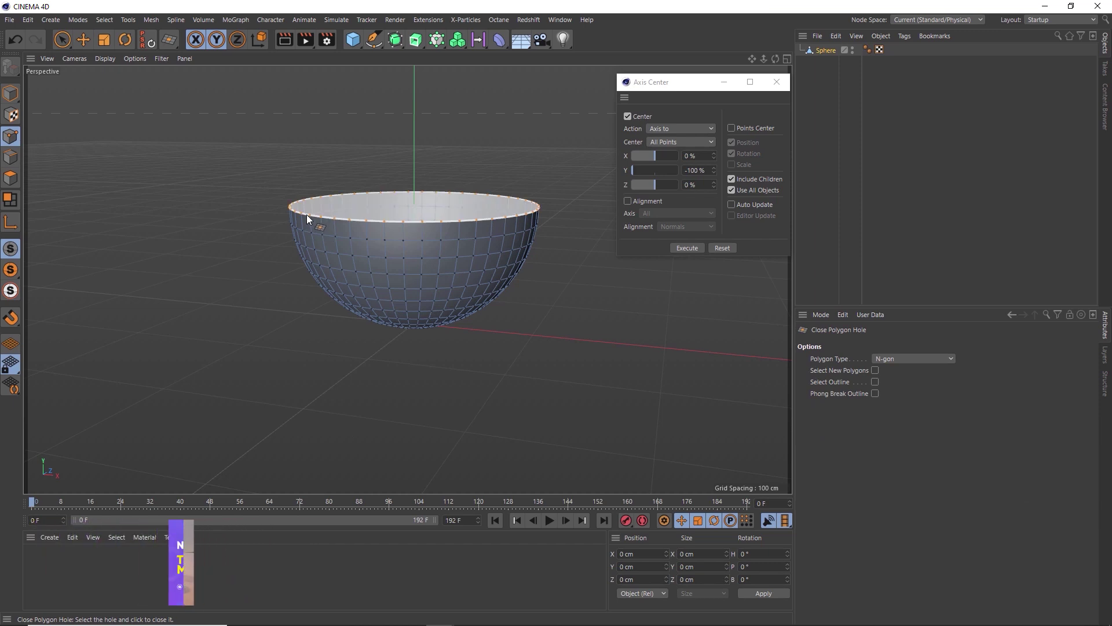
pyautogui.click(307, 214)
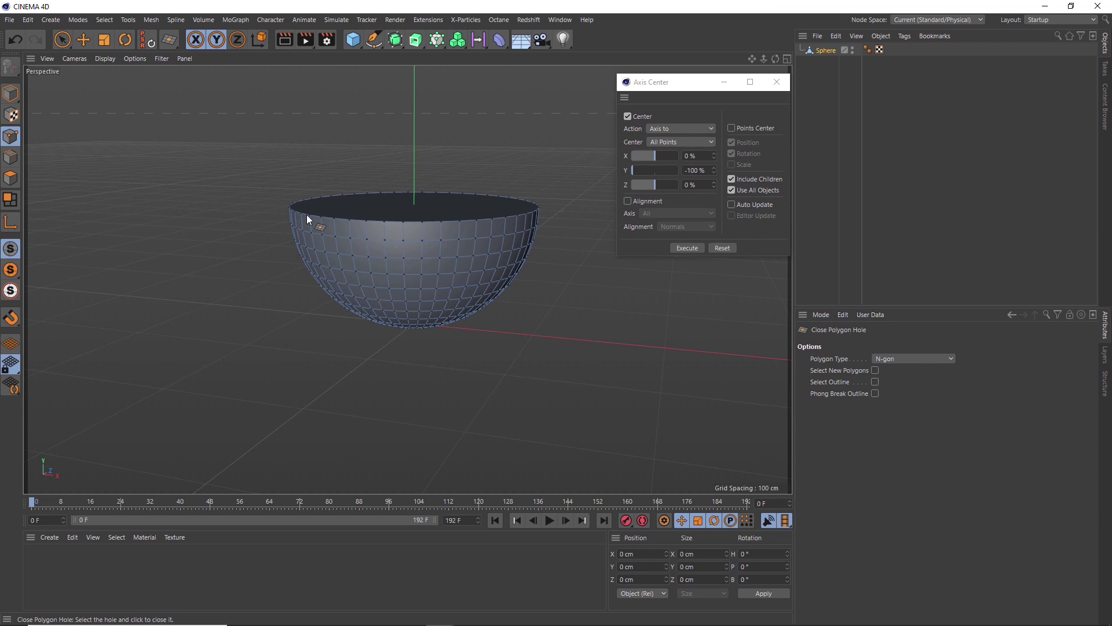
pyautogui.click(12, 93)
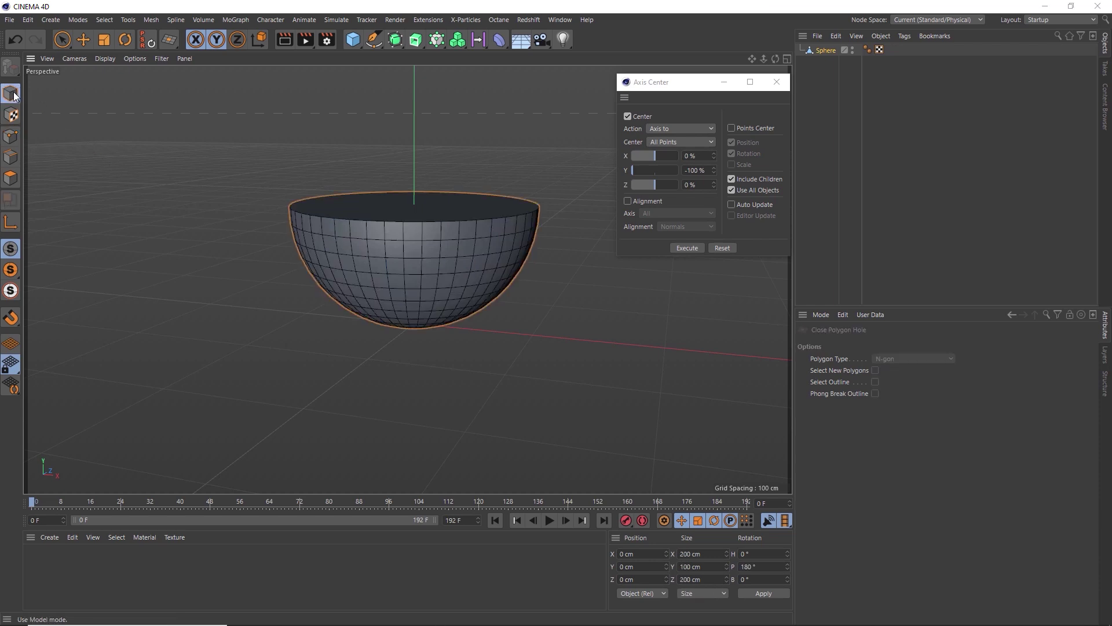
# Add a torus and raise it above the hemisphere.
pyautogui.click(356, 44)
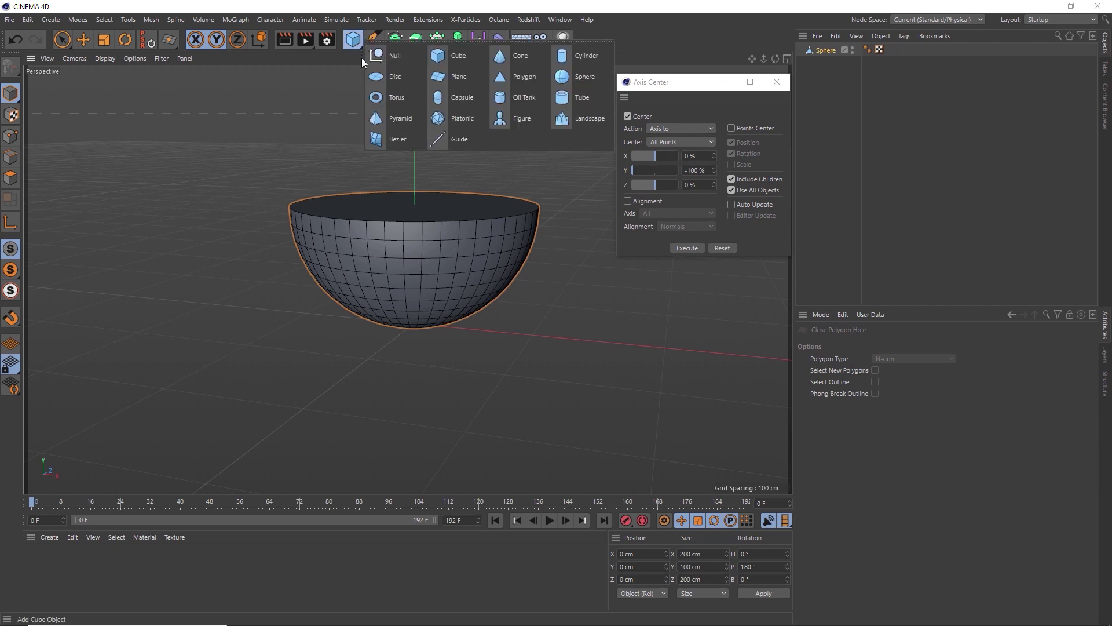
pyautogui.click(397, 98)
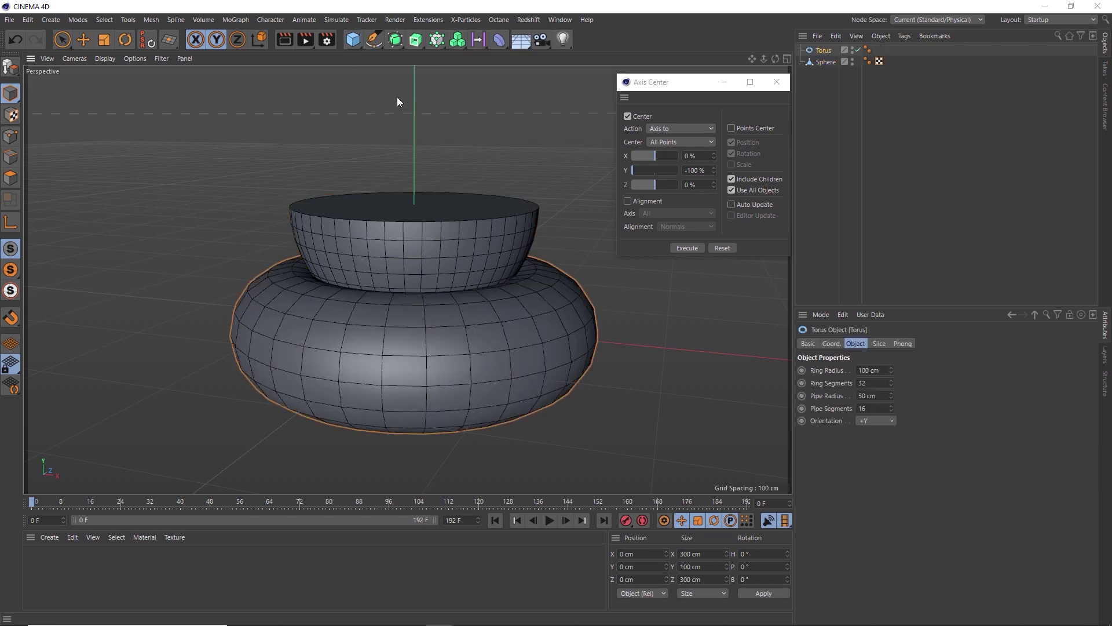
pyautogui.press('e')
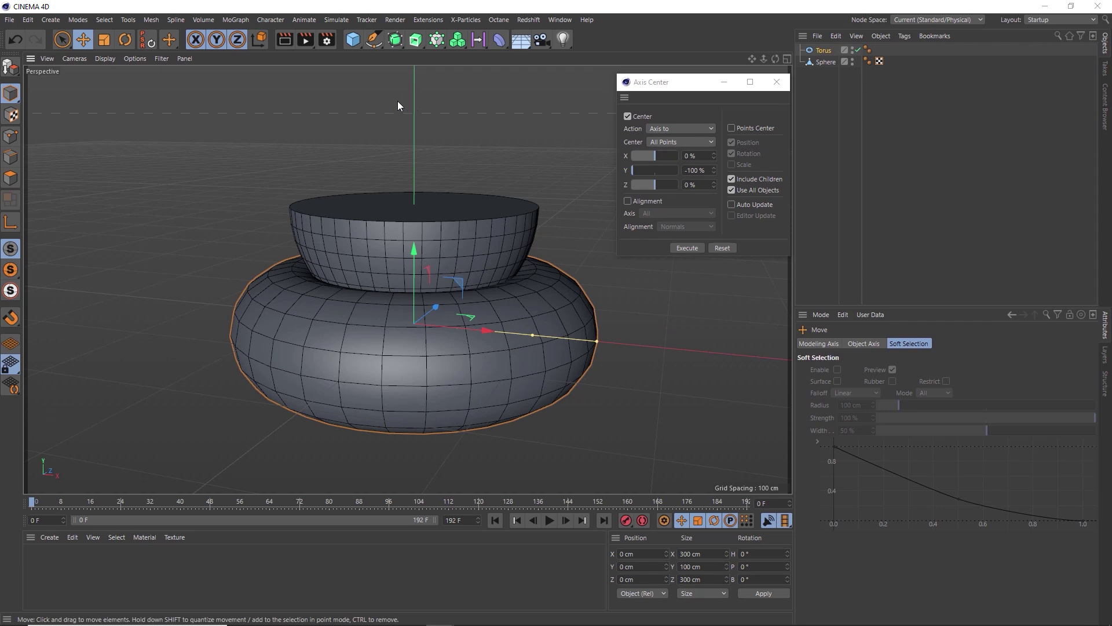
pyautogui.moveTo(409, 259); pyautogui.dragTo(405, 110)
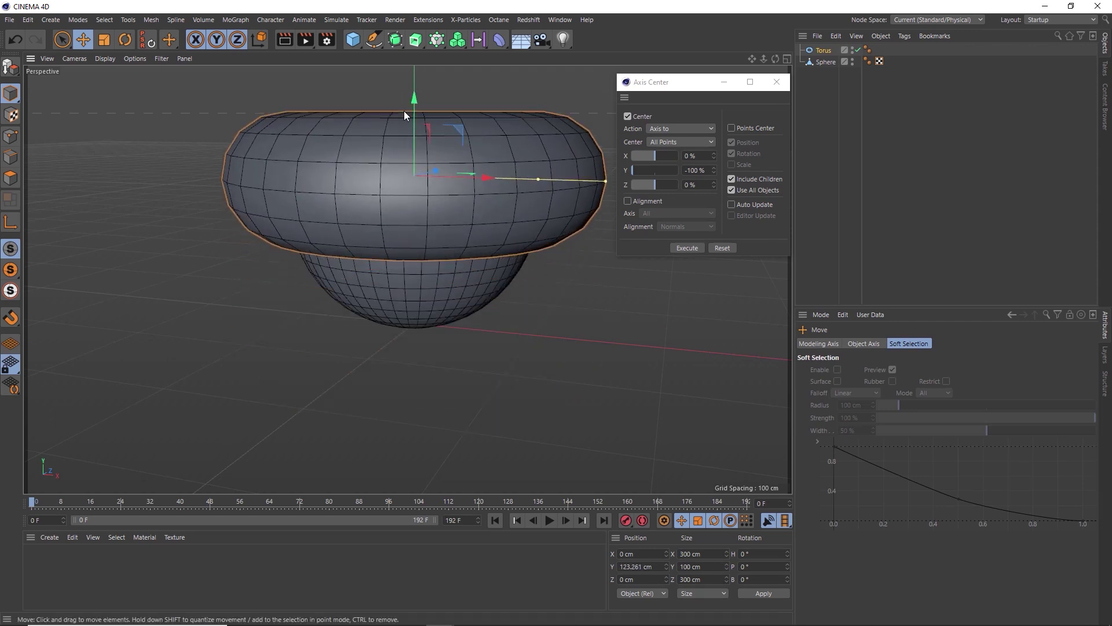
# Shrink the torus to about 41.6%, stand it at 90° pitch, lift it, and narrow its ring radius.
pyautogui.press('t')
pyautogui.moveTo(450, 148); pyautogui.dragTo(213, 220)
pyautogui.press('r')
pyautogui.moveTo(405, 141); pyautogui.dragTo(390, 231)
pyautogui.press('e')
pyautogui.moveTo(405, 161); pyautogui.dragTo(408, 124)
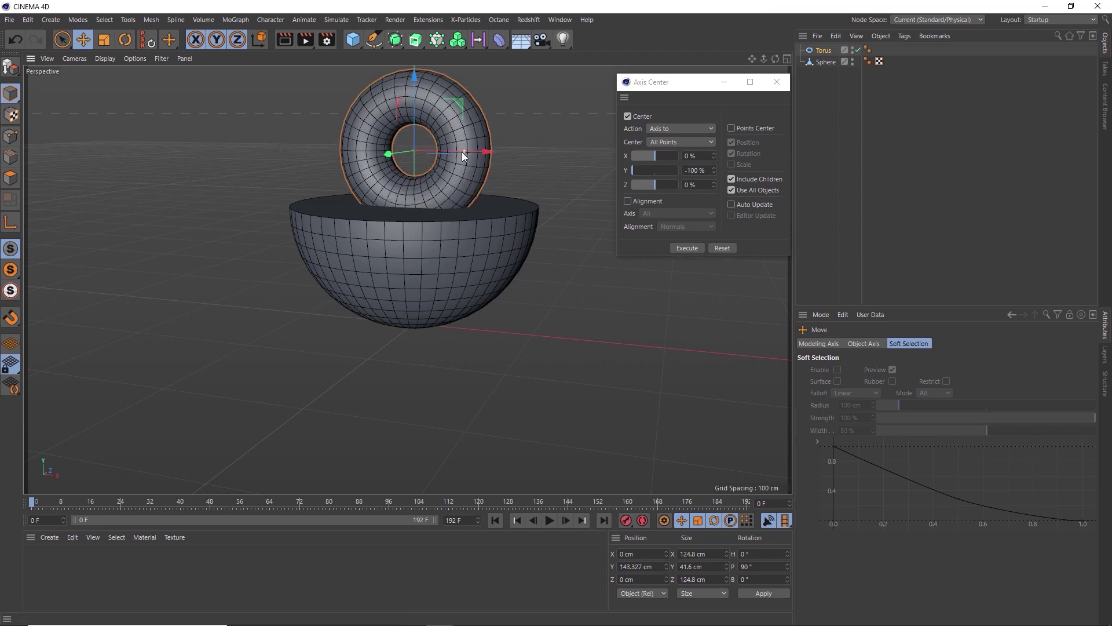
pyautogui.moveTo(461, 152)
pyautogui.mouseDown()
pyautogui.moveTo(449, 152)
pyautogui.moveTo(466, 152)
pyautogui.mouseUp()
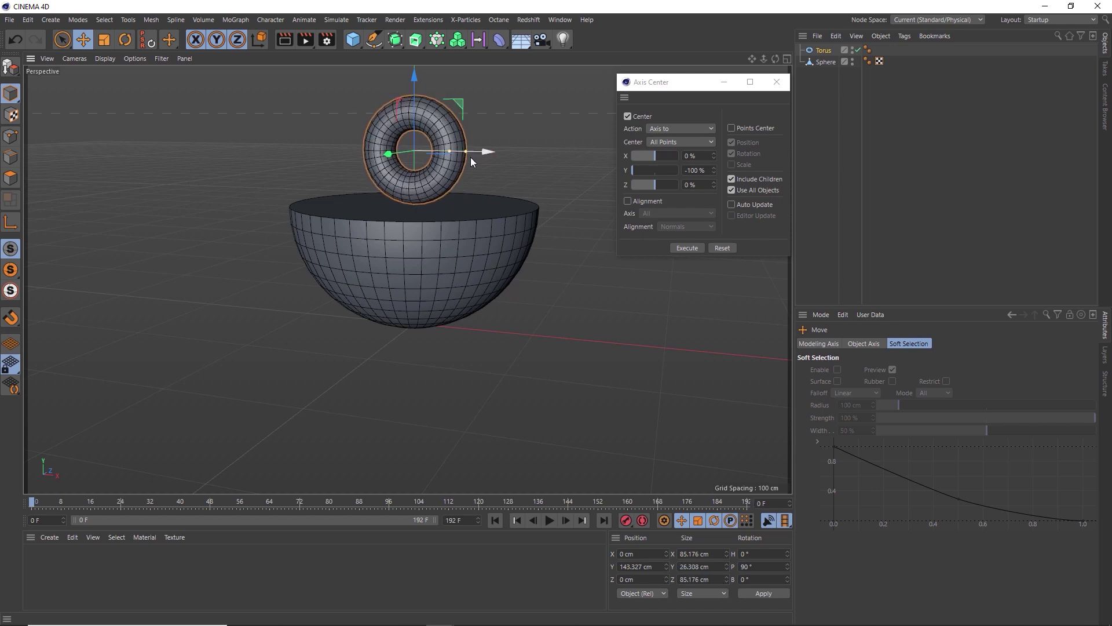
# Lower the torus to Y 142.613 cm onto the bowl's top and make it editable.
pyautogui.middleClick(470, 157)
pyautogui.middleClick(631, 334)
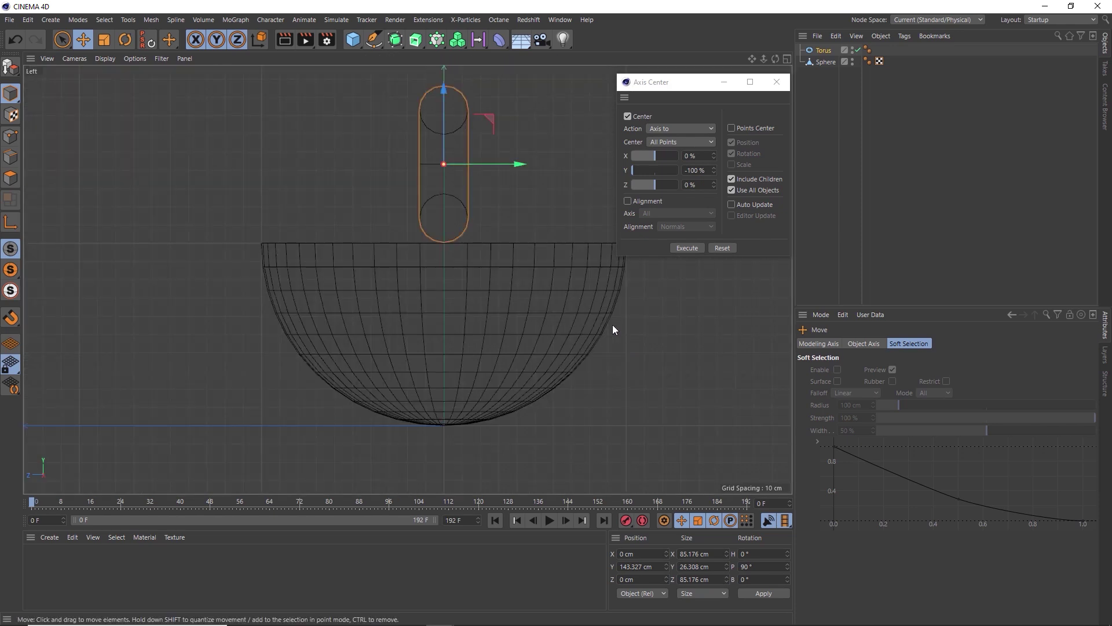
pyautogui.scroll(5, 450, 237)
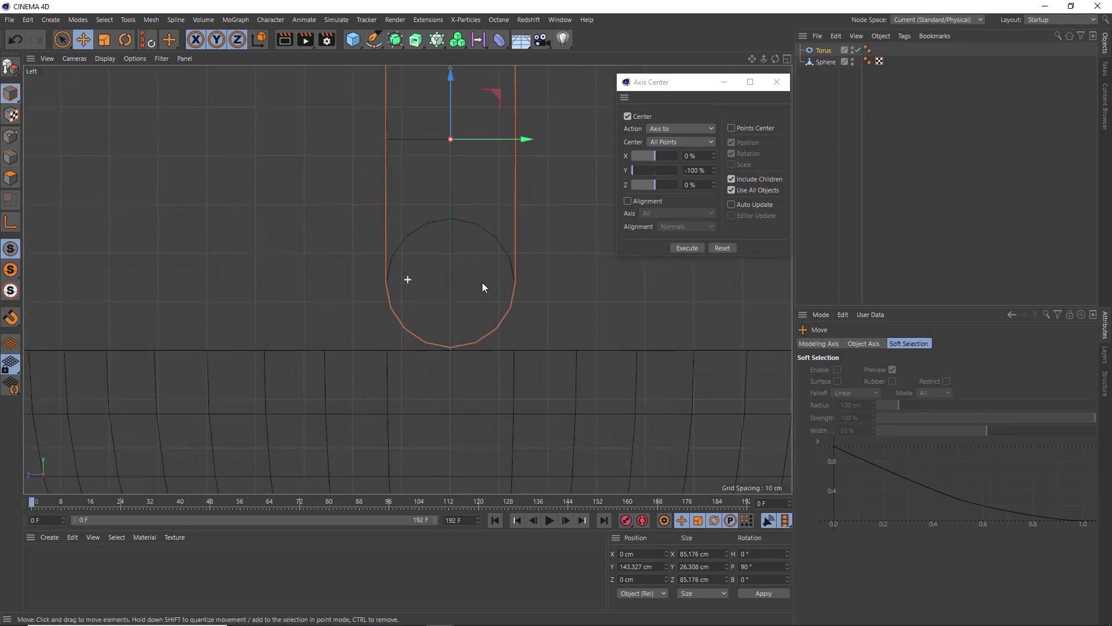
pyautogui.moveTo(451, 120); pyautogui.dragTo(455, 125)
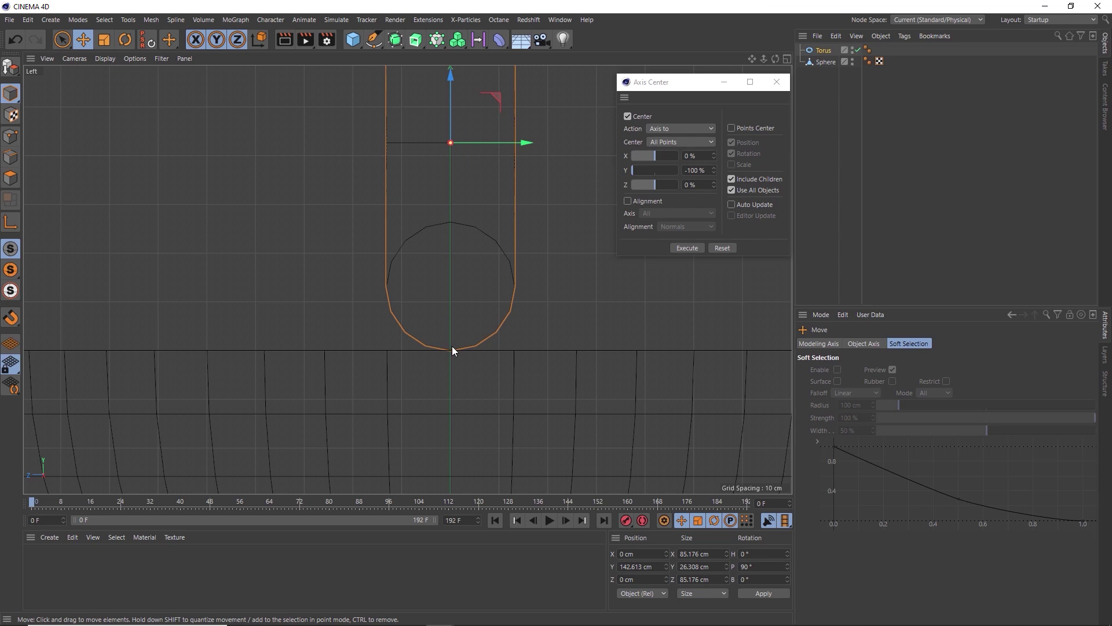
pyautogui.press('c')
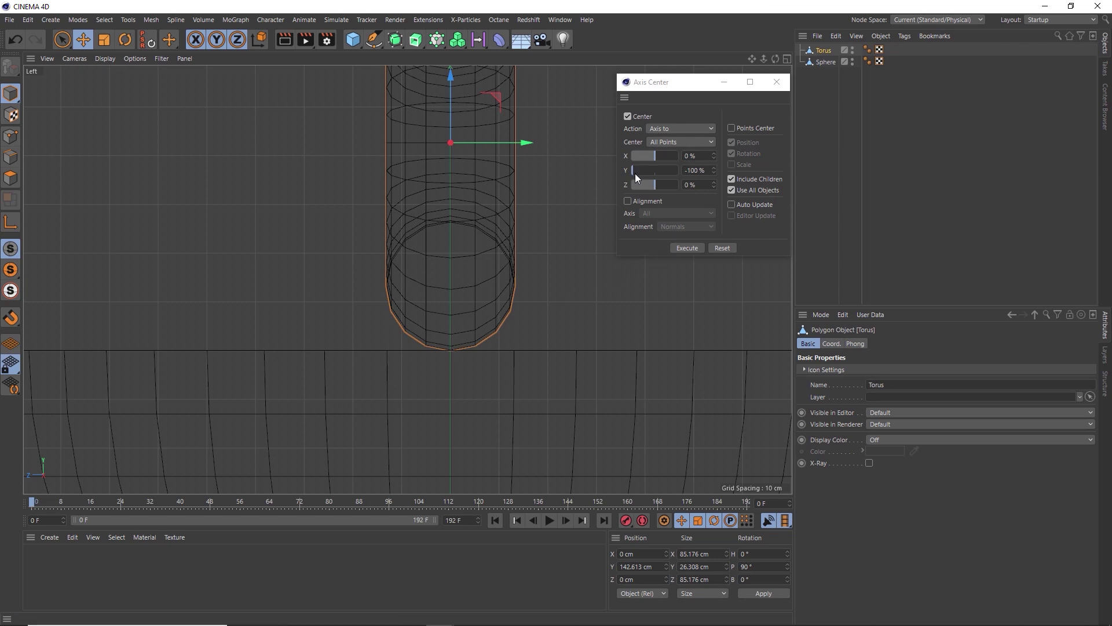
# Move the torus's pivot to its bottom point with Axis Center Y at -100 %.
pyautogui.click(675, 247)
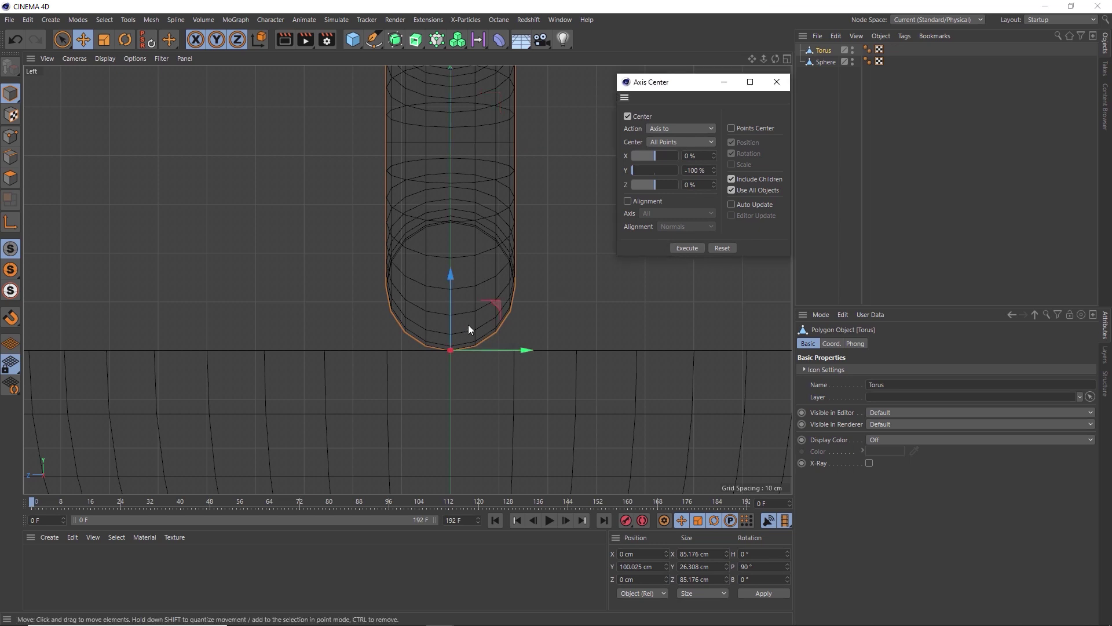
pyautogui.middleClick(461, 361)
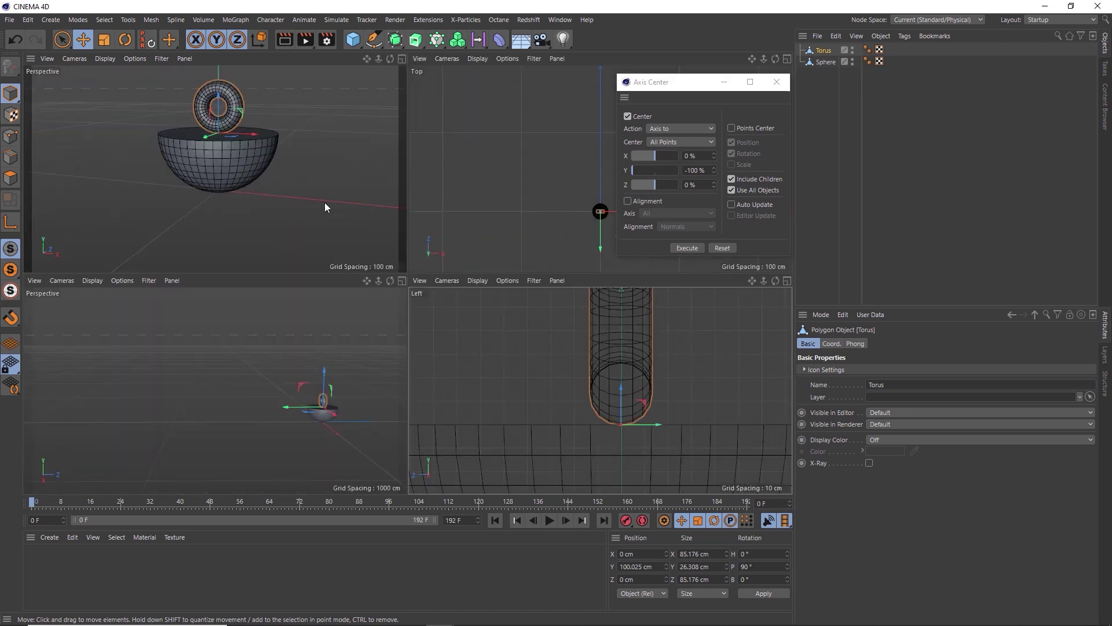
pyautogui.middleClick(269, 114)
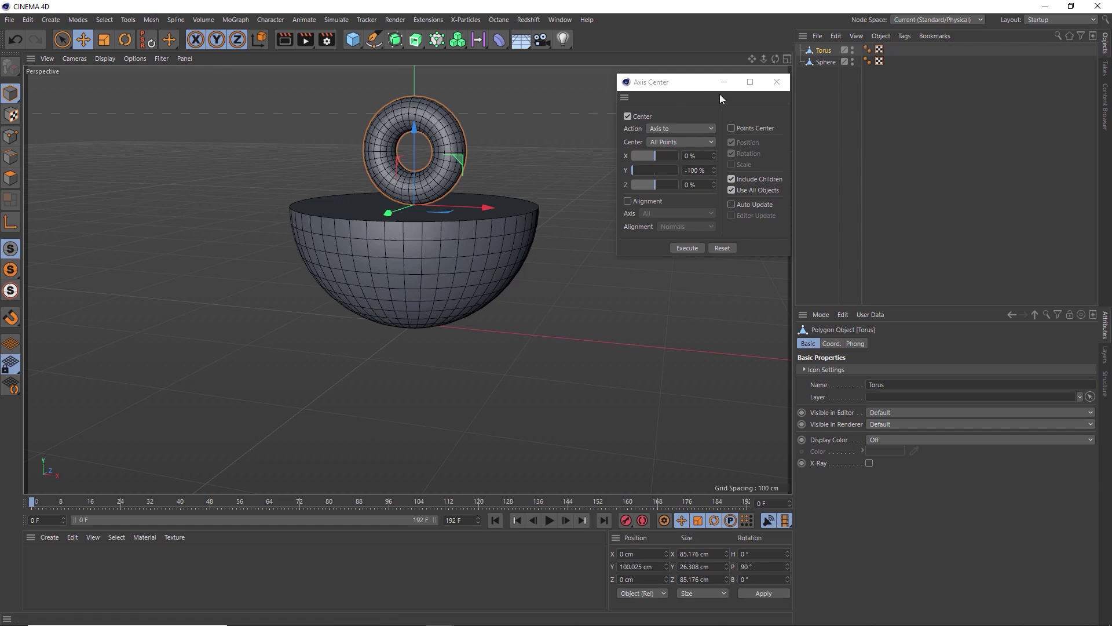
# Parent the Torus under the Sphere, test-rotate the bowl to confirm it follows, then undo.
pyautogui.moveTo(820, 56); pyautogui.dragTo(828, 62)
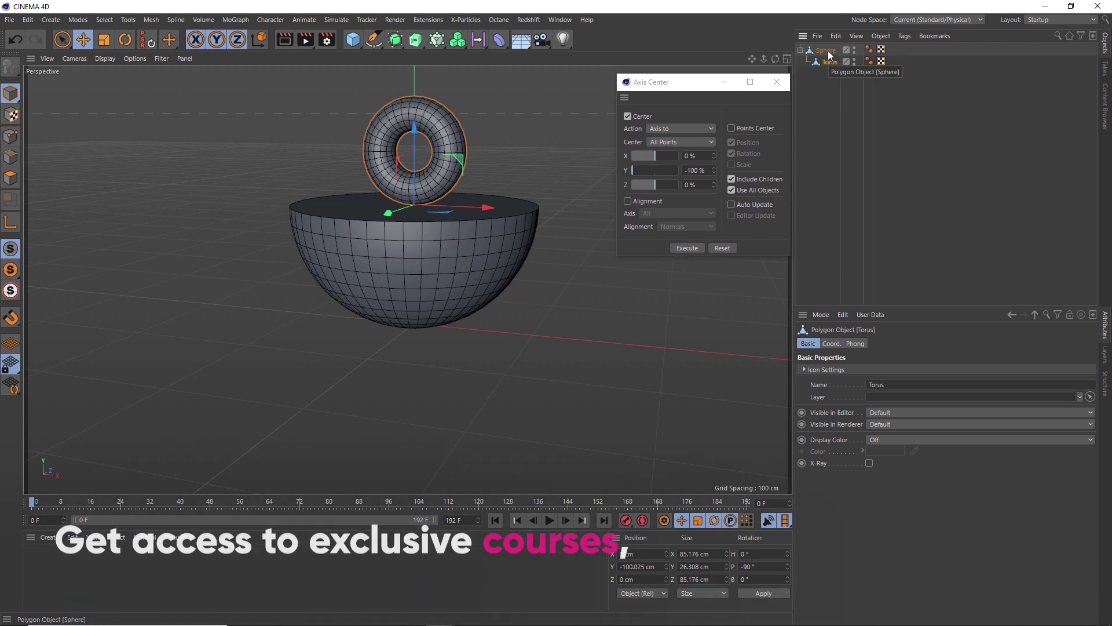
pyautogui.click(826, 51)
pyautogui.press('r')
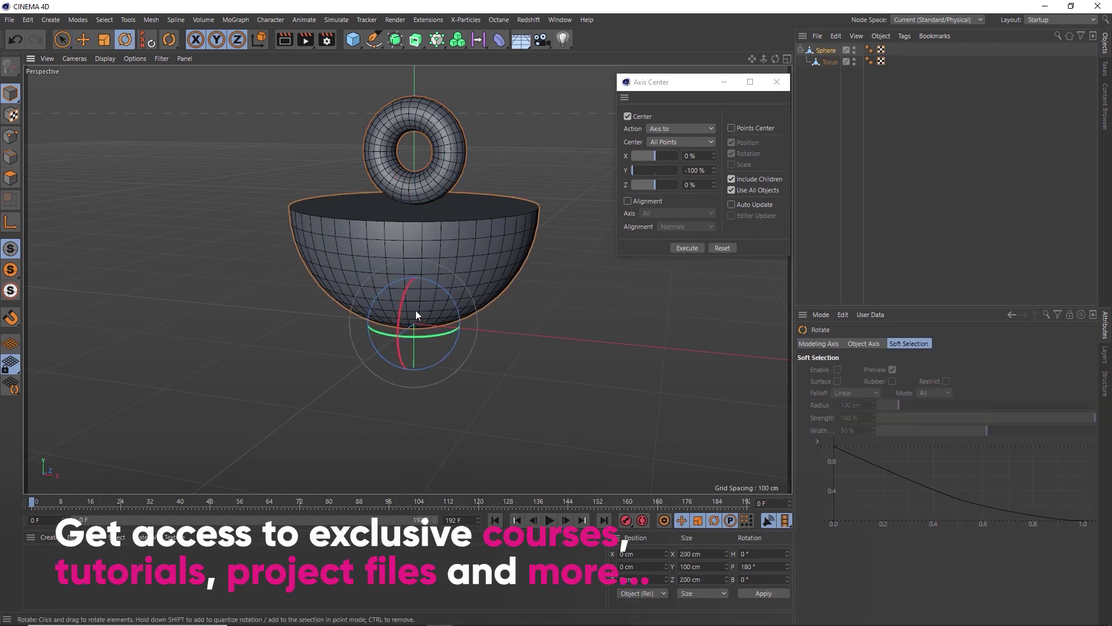
pyautogui.moveTo(417, 311); pyautogui.dragTo(433, 291)
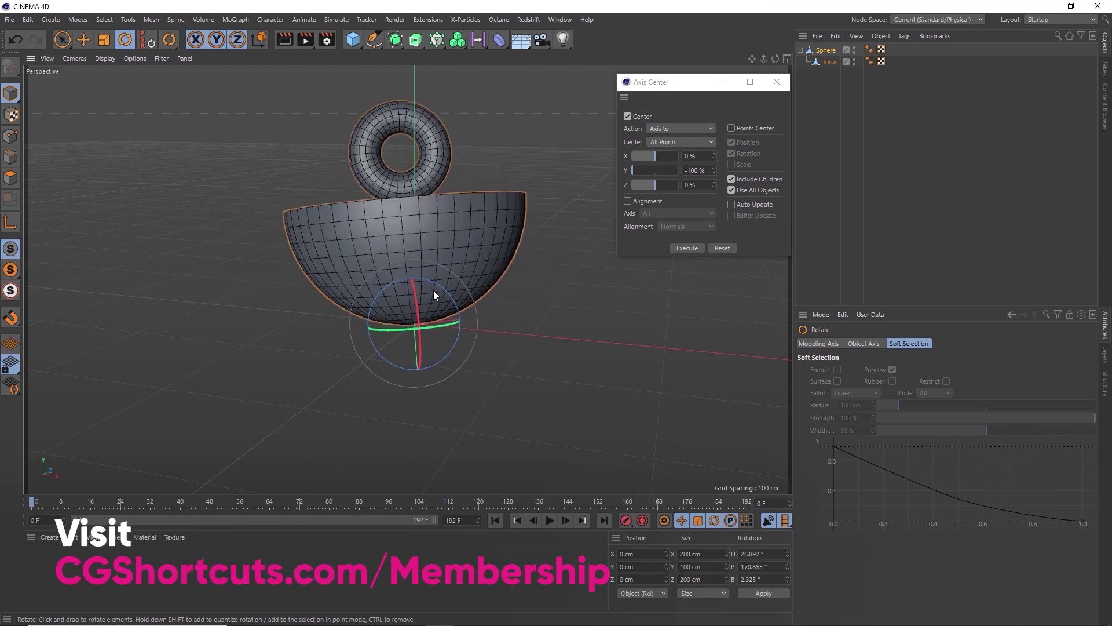
pyautogui.hotkey('ctrl', 'z')
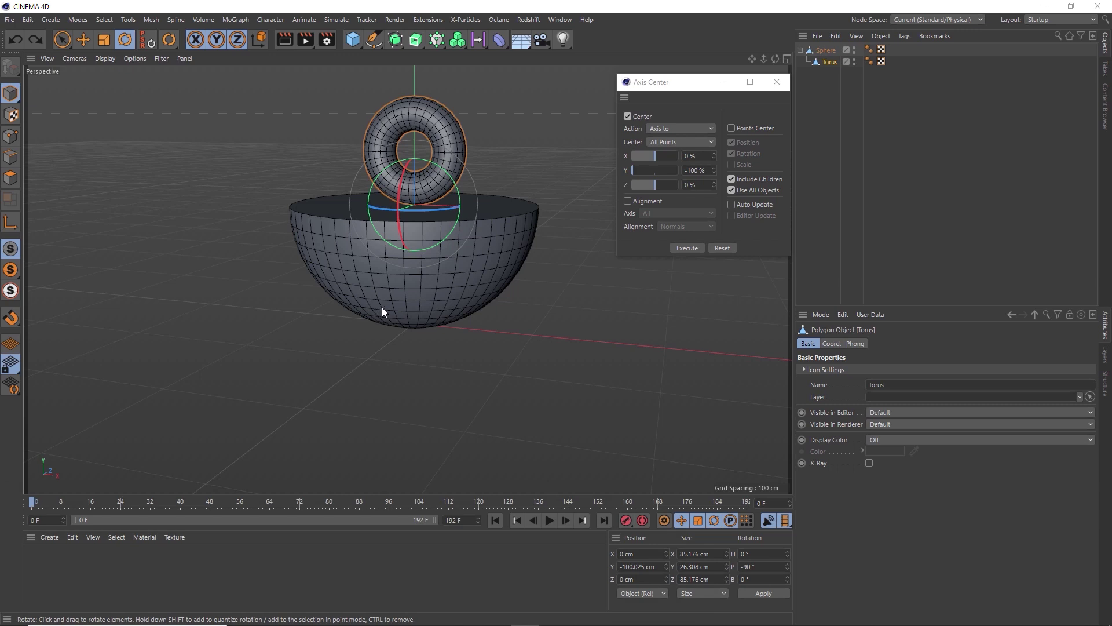
# Add a Cylinder as a child of the Torus and thin it into a rod.
pyautogui.click(828, 60)
pyautogui.click(354, 41)
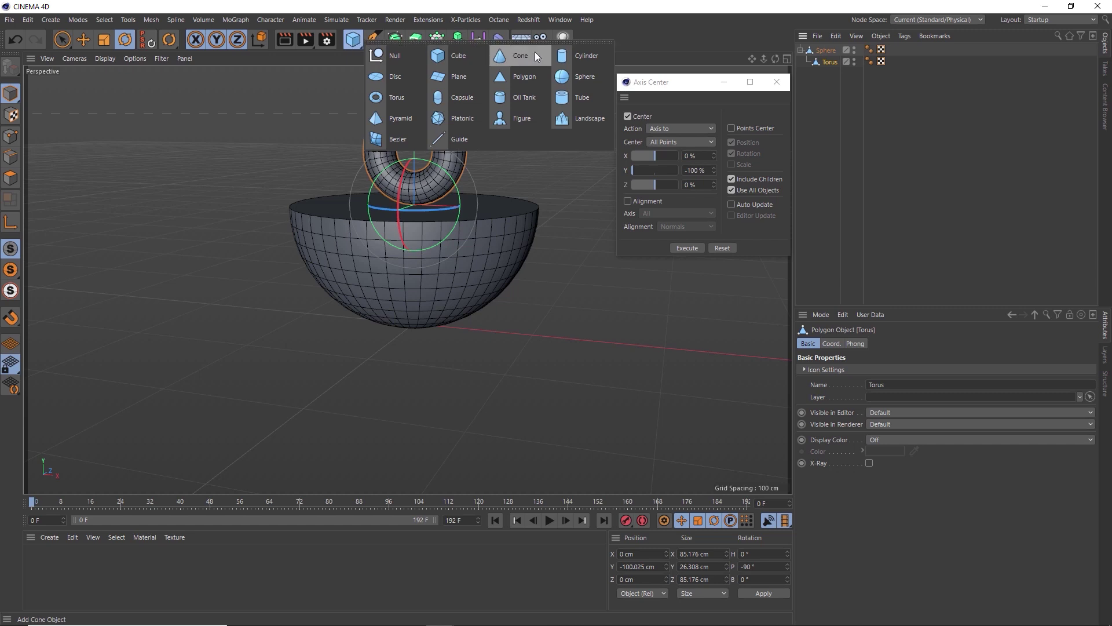
pyautogui.click(575, 54)
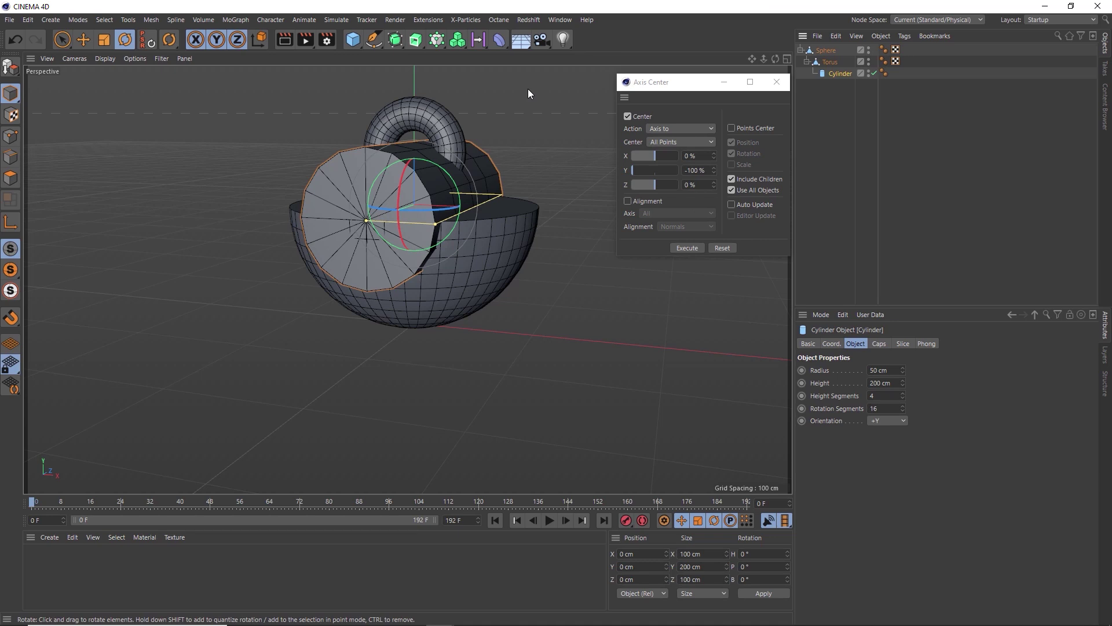
pyautogui.press('e')
pyautogui.moveTo(438, 224); pyautogui.dragTo(384, 217)
# In the Left view, raise the rod until it rests across the torus top.
pyautogui.middleClick(384, 217)
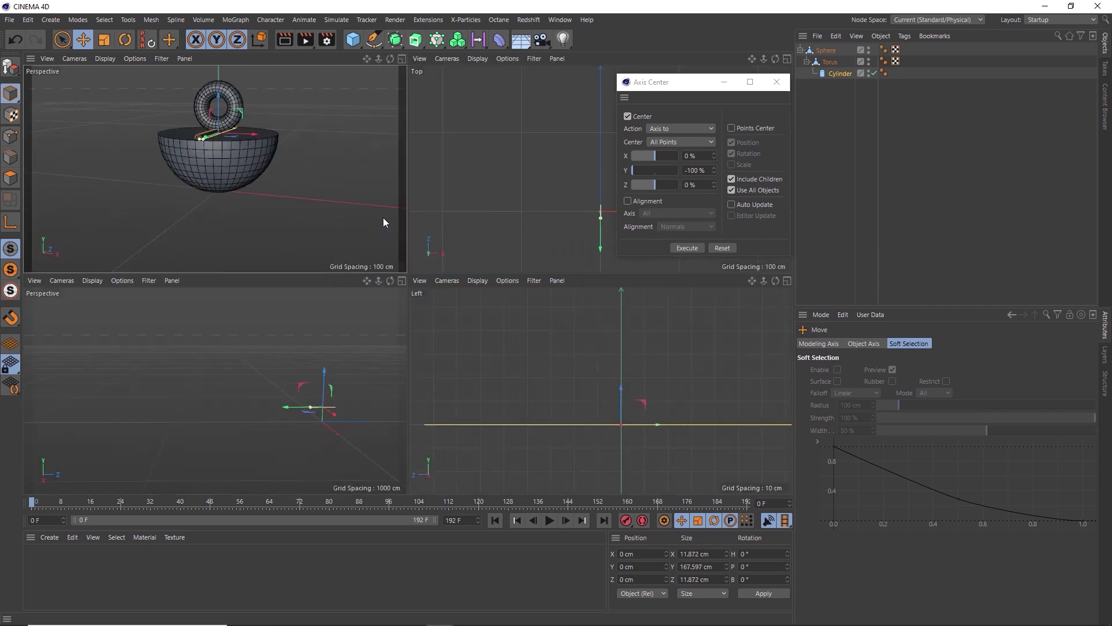
pyautogui.middleClick(610, 345)
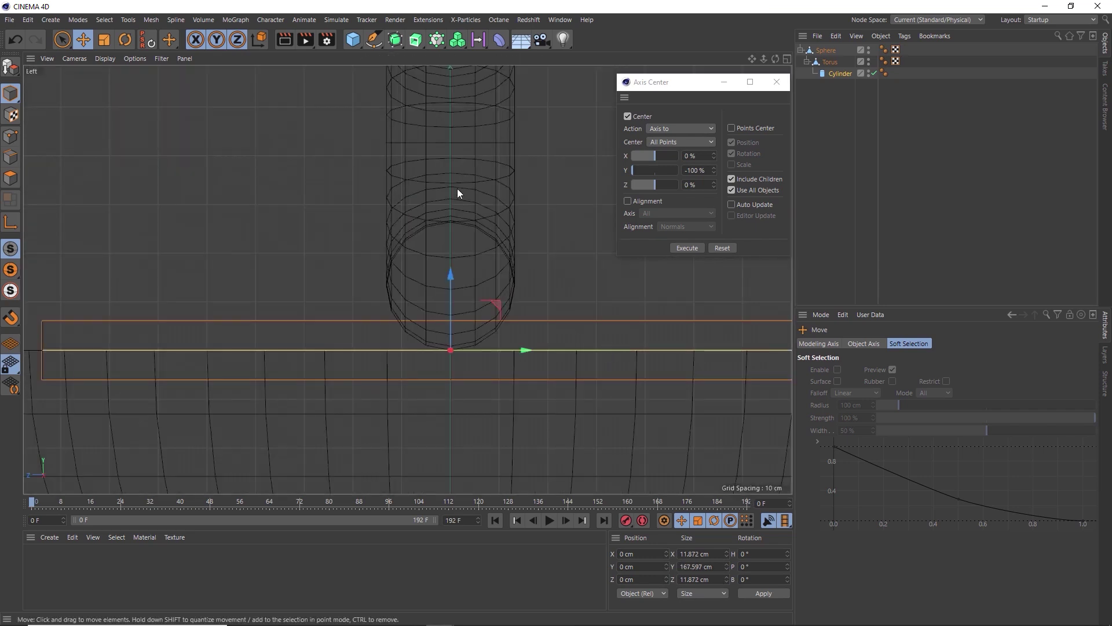
pyautogui.scroll(-5, 457, 189)
pyautogui.moveTo(443, 321); pyautogui.dragTo(444, 163)
pyautogui.scroll(3, 456, 183)
pyautogui.scroll(6, 455, 183)
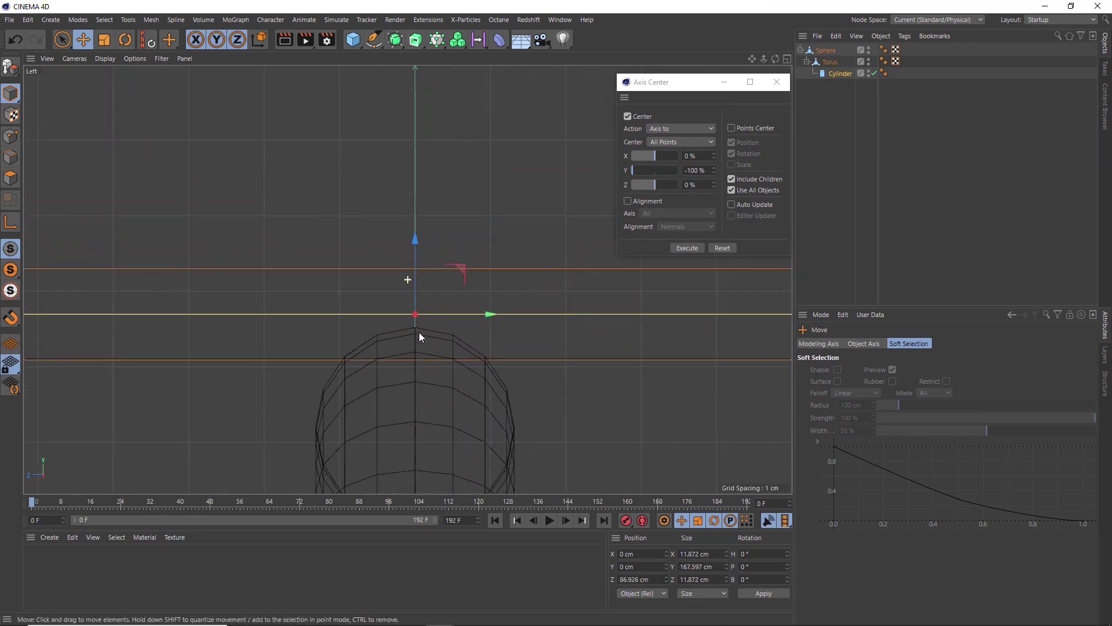
pyautogui.moveTo(419, 283); pyautogui.dragTo(426, 236)
# Make the cylinder editable and move its pivot to the contact point with the torus.
pyautogui.press('c')
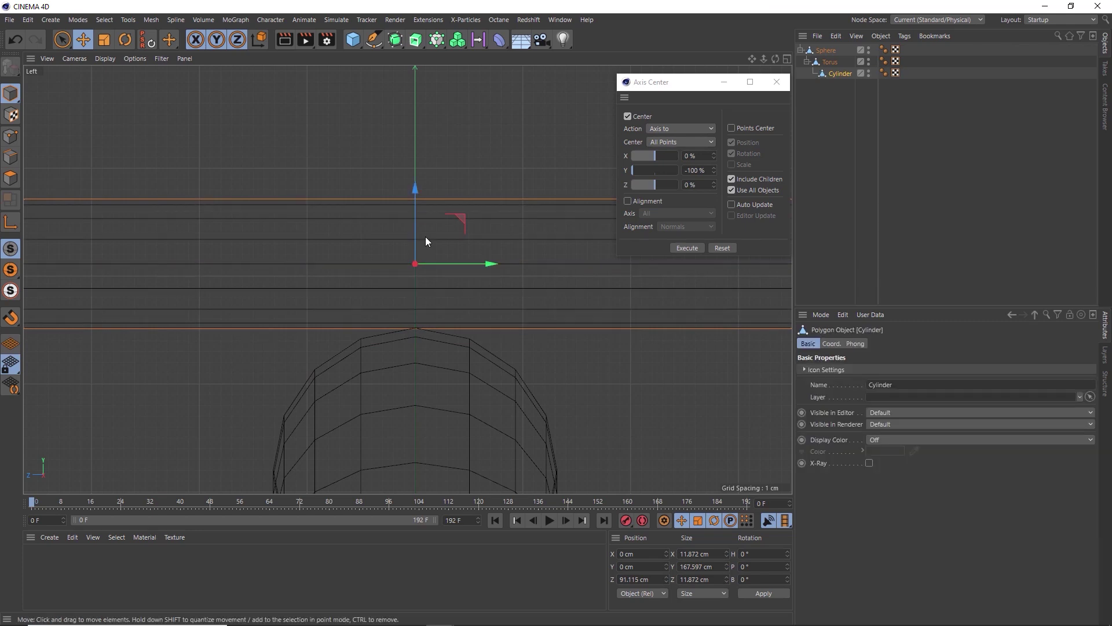
pyautogui.click(681, 248)
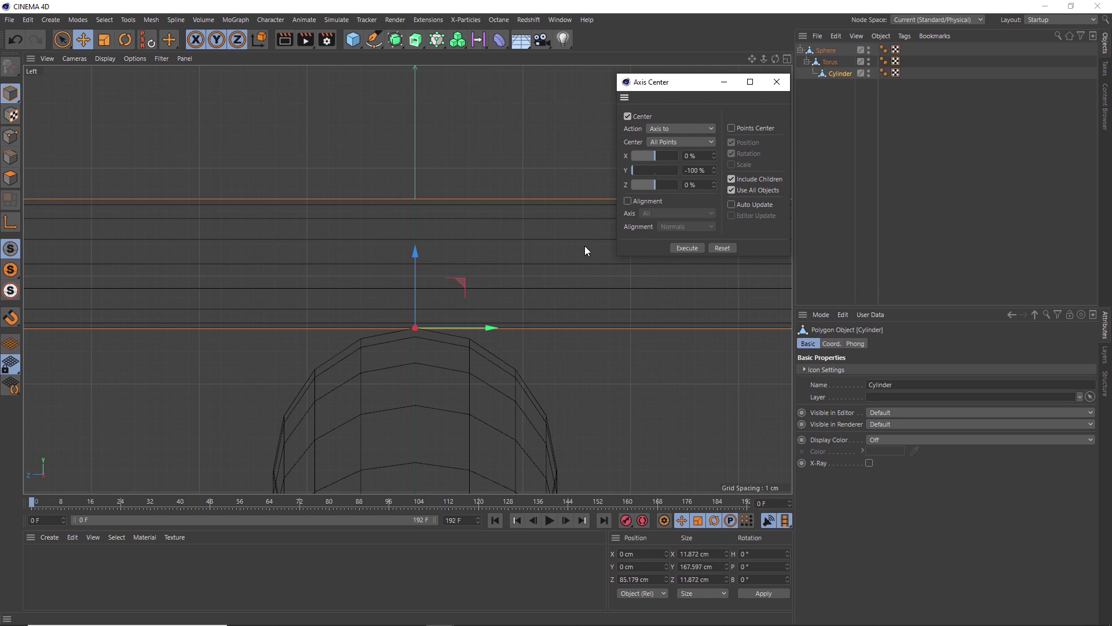
pyautogui.middleClick(412, 204)
pyautogui.middleClick(263, 134)
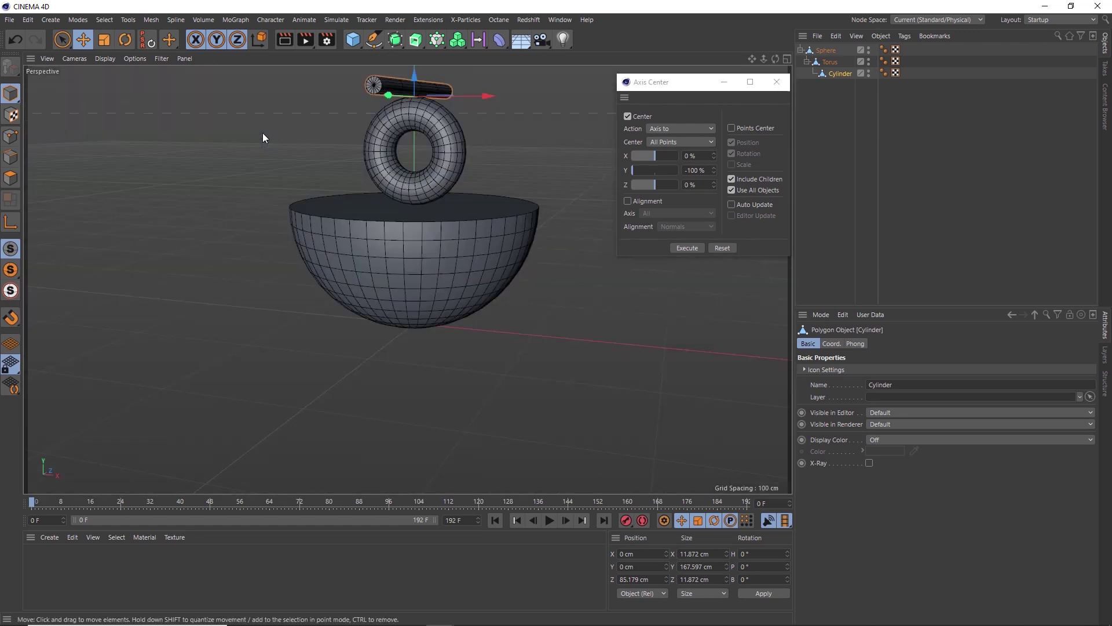
pyautogui.keyDown('alt'); pyautogui.moveTo(413, 127); pyautogui.dragTo(378, 240); pyautogui.keyUp('alt')
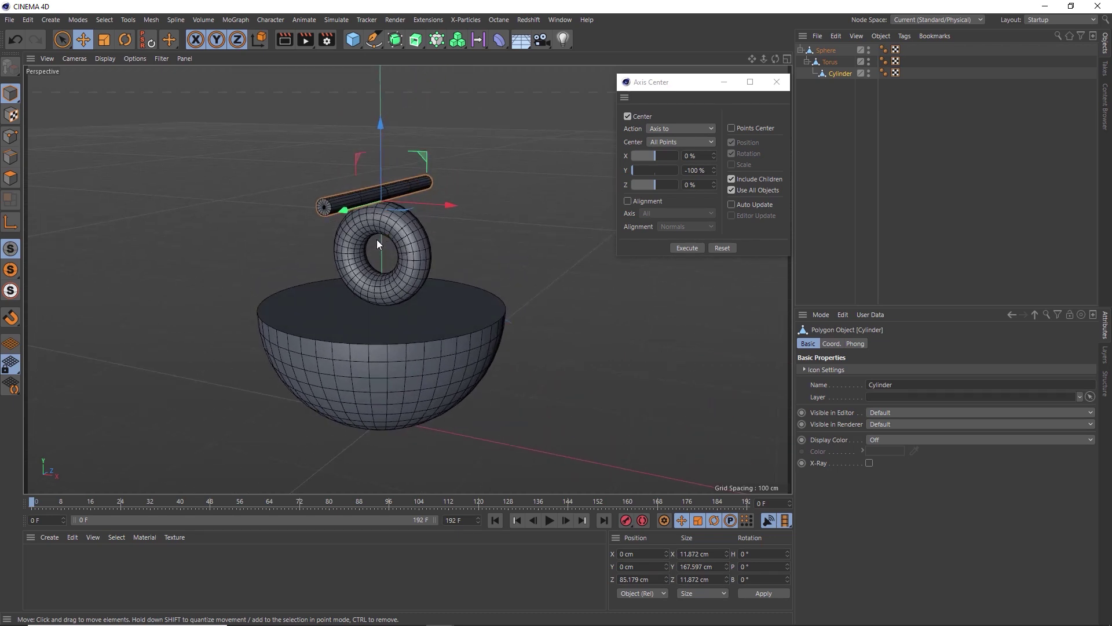
# Add a Tube primitive and scale it down to a small size.
pyautogui.click(353, 39)
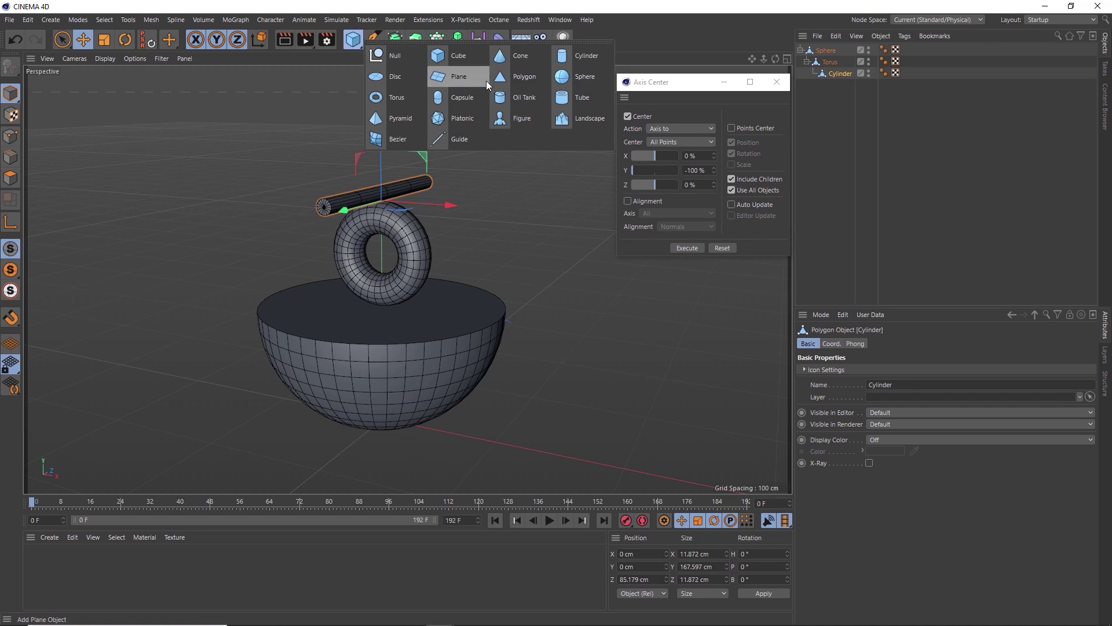
pyautogui.click(565, 101)
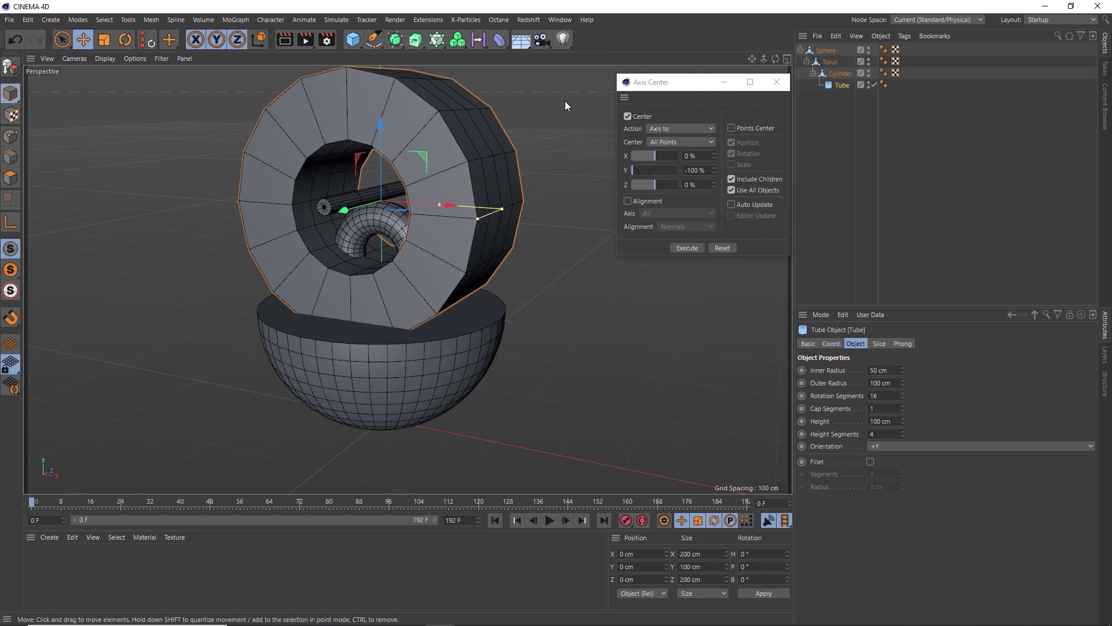
pyautogui.press('t')
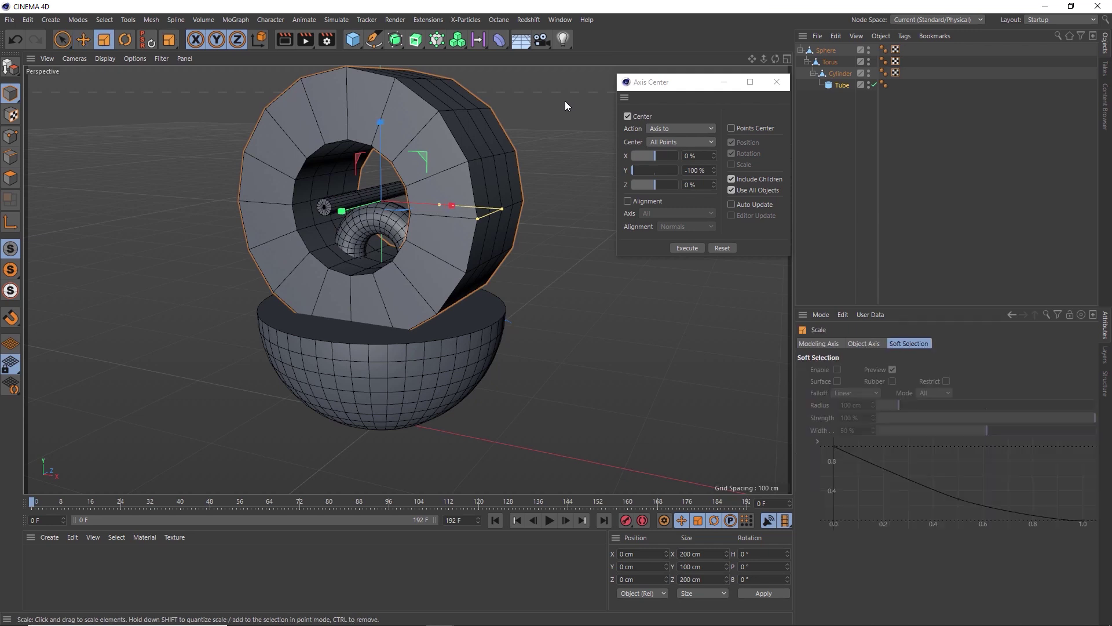
pyautogui.moveTo(565, 101); pyautogui.dragTo(259, 288)
# In the Left view, lift the tube above the beam and reduce its height slightly.
pyautogui.press('F5')
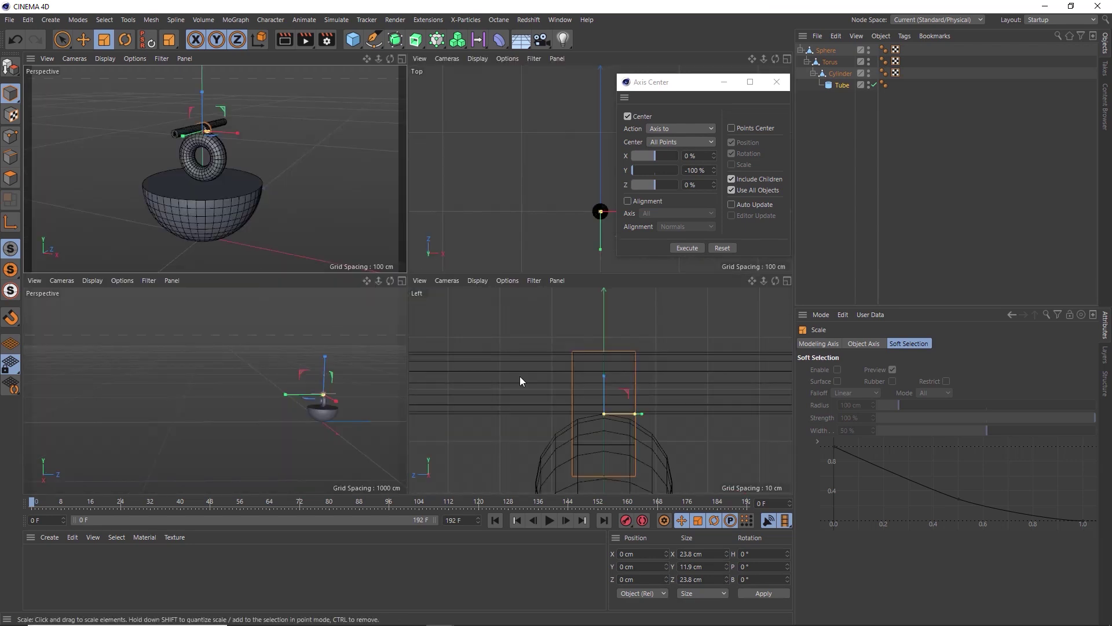
pyautogui.middleClick(527, 377)
pyautogui.scroll(5, 405, 255)
pyautogui.scroll(3, 439, 293)
pyautogui.press('e')
pyautogui.moveTo(371, 272); pyautogui.dragTo(614, 266)
pyautogui.scroll(6, 604, 248)
pyautogui.moveTo(474, 260); pyautogui.dragTo(510, 268)
# Make the tube editable and move its pivot to the bottom edge with Axis Center Z -100%.
pyautogui.press('c')
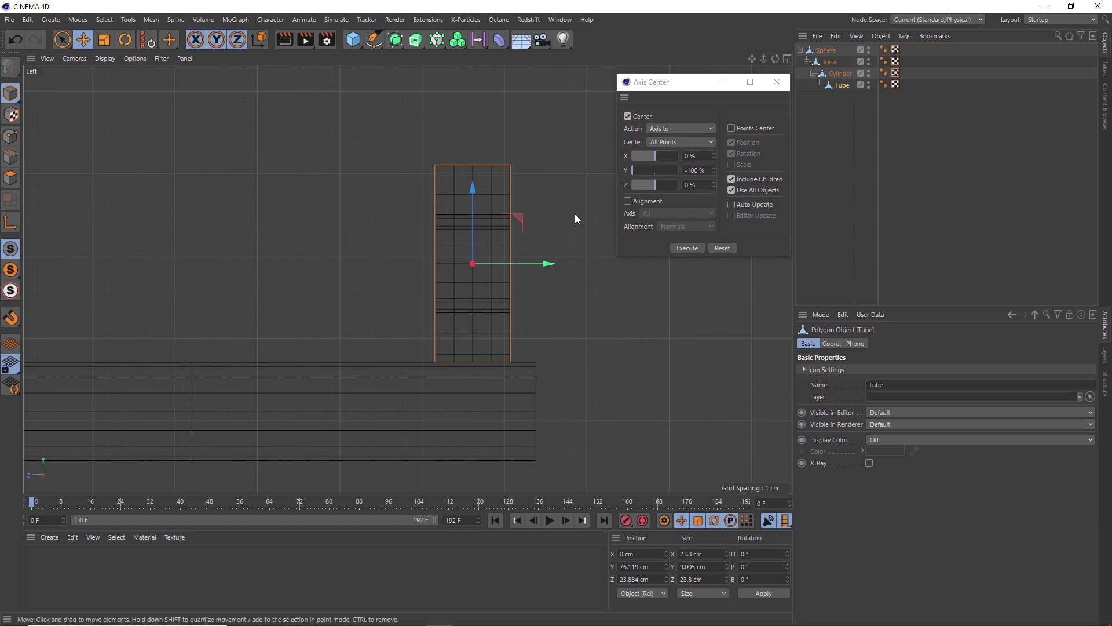
pyautogui.click(678, 245)
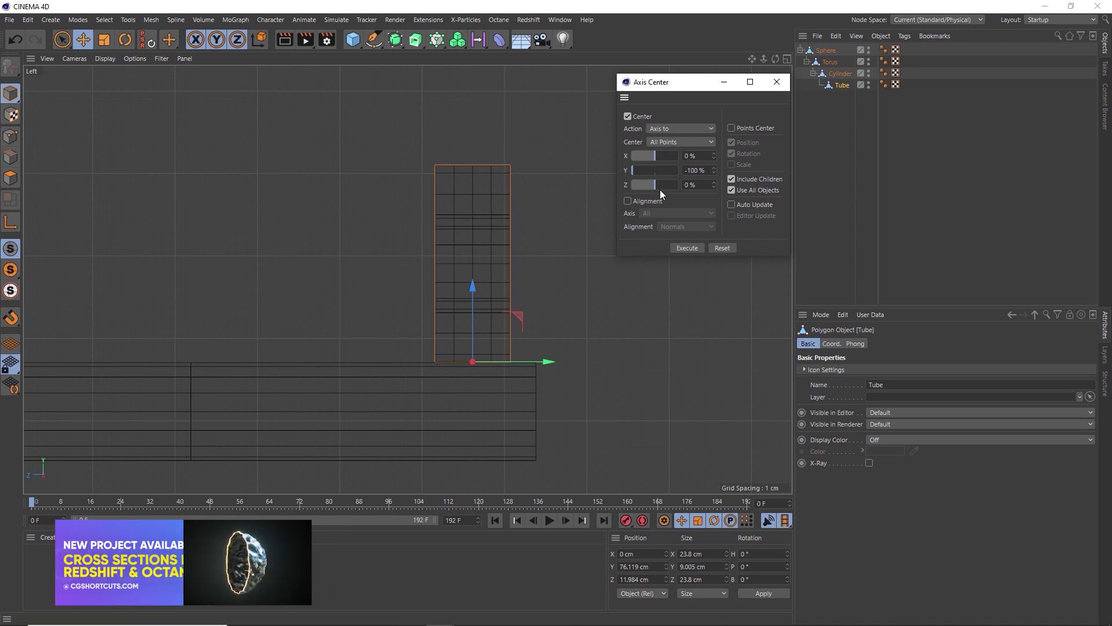
pyautogui.moveTo(656, 185); pyautogui.dragTo(623, 188)
pyautogui.click(682, 248)
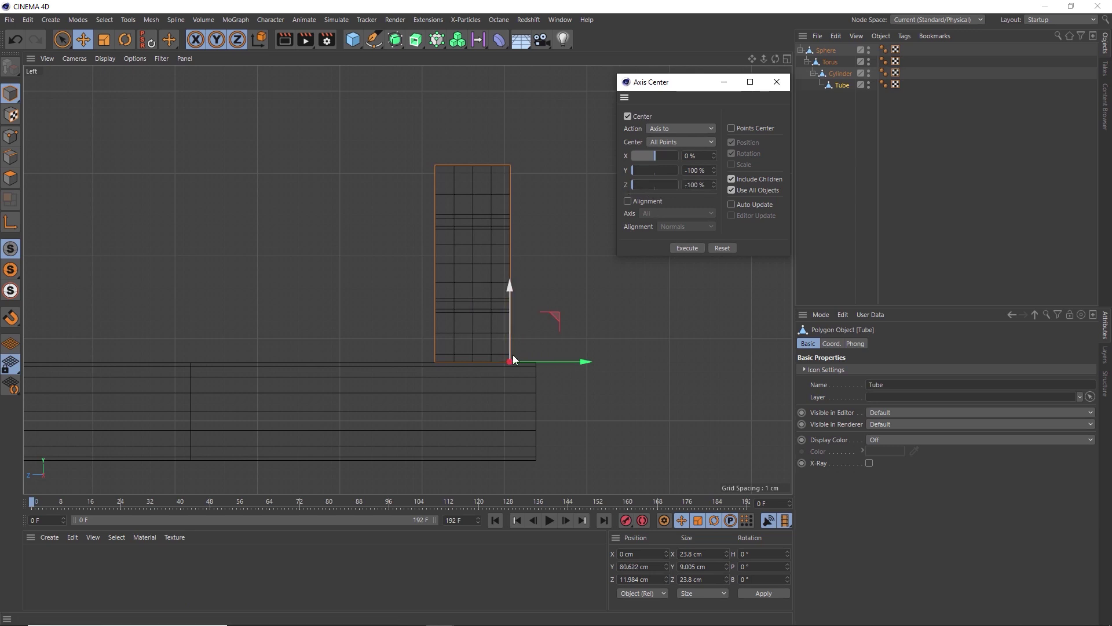
# Rotate the tube around its new pivot so it tilts onto the beam's left end.
pyautogui.press('r')
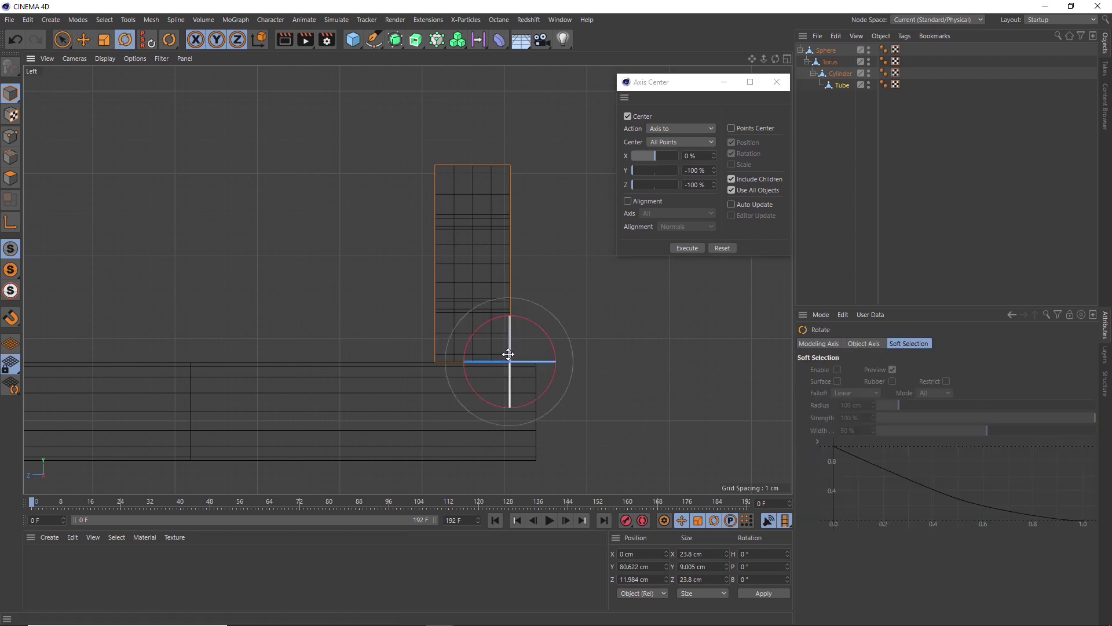
pyautogui.moveTo(517, 369); pyautogui.dragTo(430, 381)
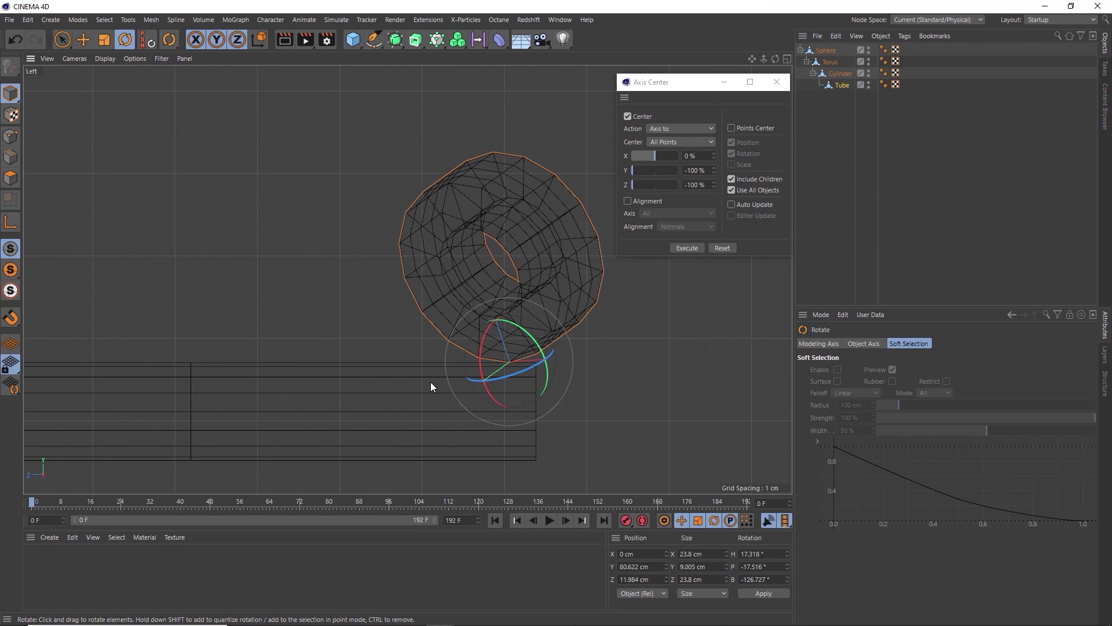
pyautogui.middleClick(286, 162)
pyautogui.middleClick(255, 157)
pyautogui.keyDown('alt'); pyautogui.moveTo(357, 183); pyautogui.dragTo(257, 184); pyautogui.keyUp('alt')
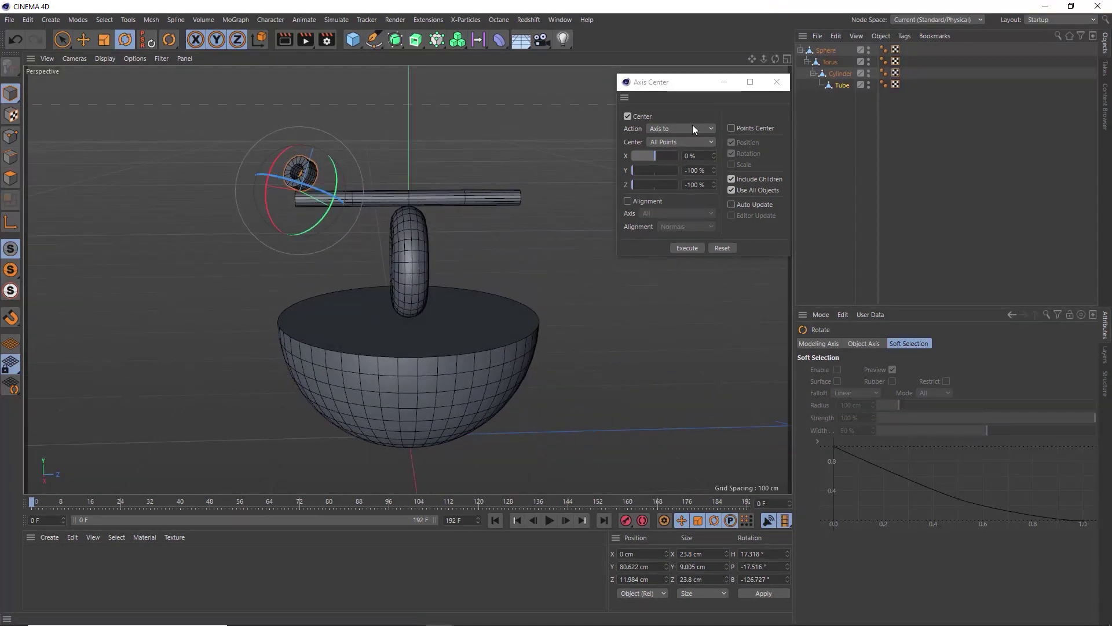
# Add a Sphere as a child of the Cylinder beam and shrink it to a small ball.
pyautogui.click(840, 74)
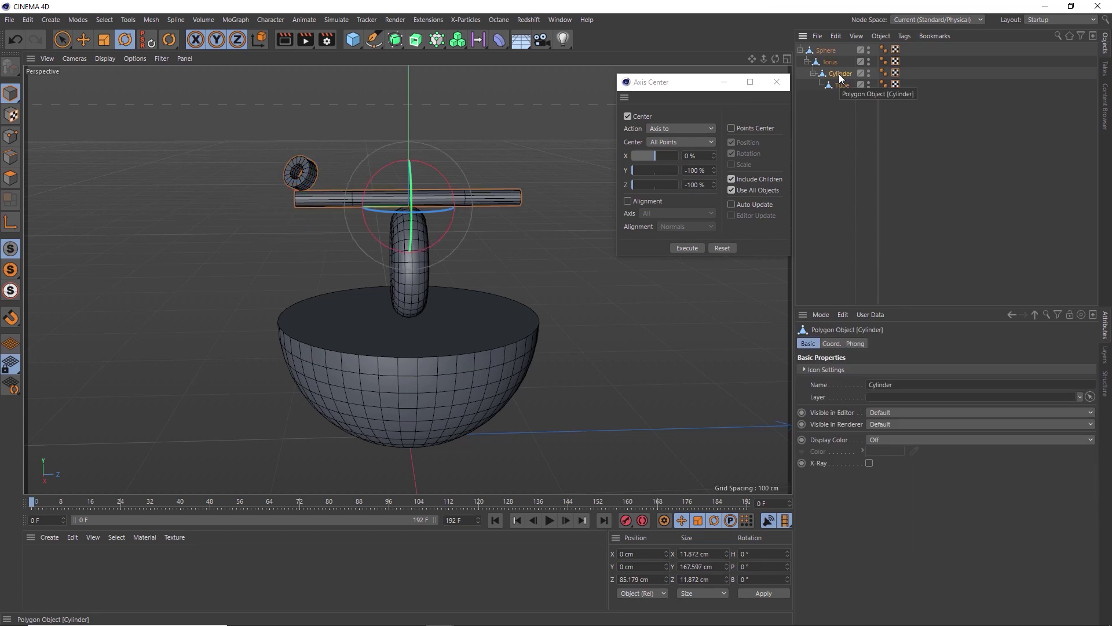
pyautogui.click(348, 46)
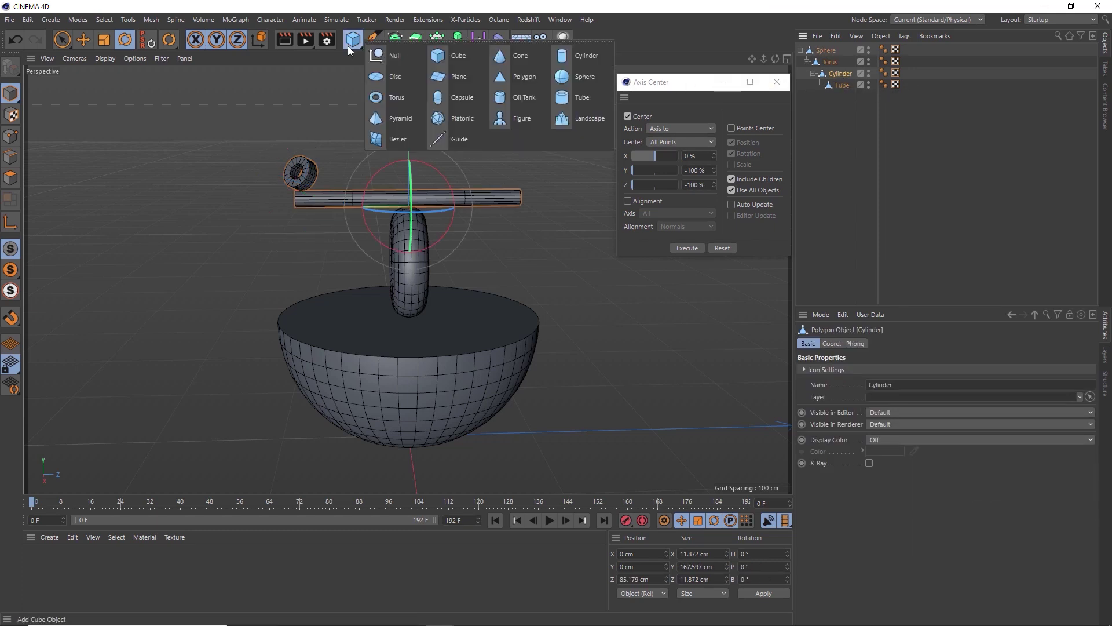
pyautogui.click(582, 85)
pyautogui.press('t')
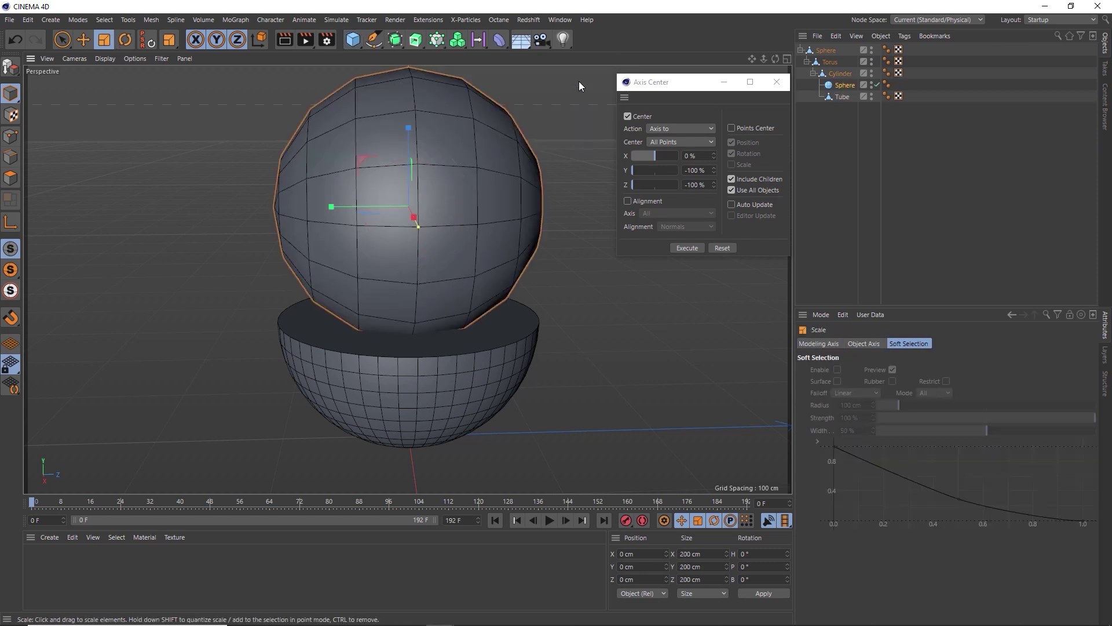
pyautogui.moveTo(579, 81); pyautogui.dragTo(338, 339)
# In the Left view, move the small ball onto the beam's right end.
pyautogui.middleClick(355, 308)
pyautogui.middleClick(503, 344)
pyautogui.scroll(-3, 422, 329)
pyautogui.scroll(3, 158, 284)
pyautogui.press('e')
pyautogui.moveTo(223, 271); pyautogui.dragTo(241, 185)
pyautogui.moveTo(251, 239); pyautogui.dragTo(144, 297)
pyautogui.keyDown('alt'); pyautogui.moveTo(144, 293); pyautogui.dragTo(437, 290, button='middle'); pyautogui.keyUp('alt')
pyautogui.scroll(3, 500, 228)
pyautogui.moveTo(499, 229); pyautogui.dragTo(263, 294)
pyautogui.scroll(3, 262, 292)
pyautogui.moveTo(285, 203); pyautogui.dragTo(286, 199)
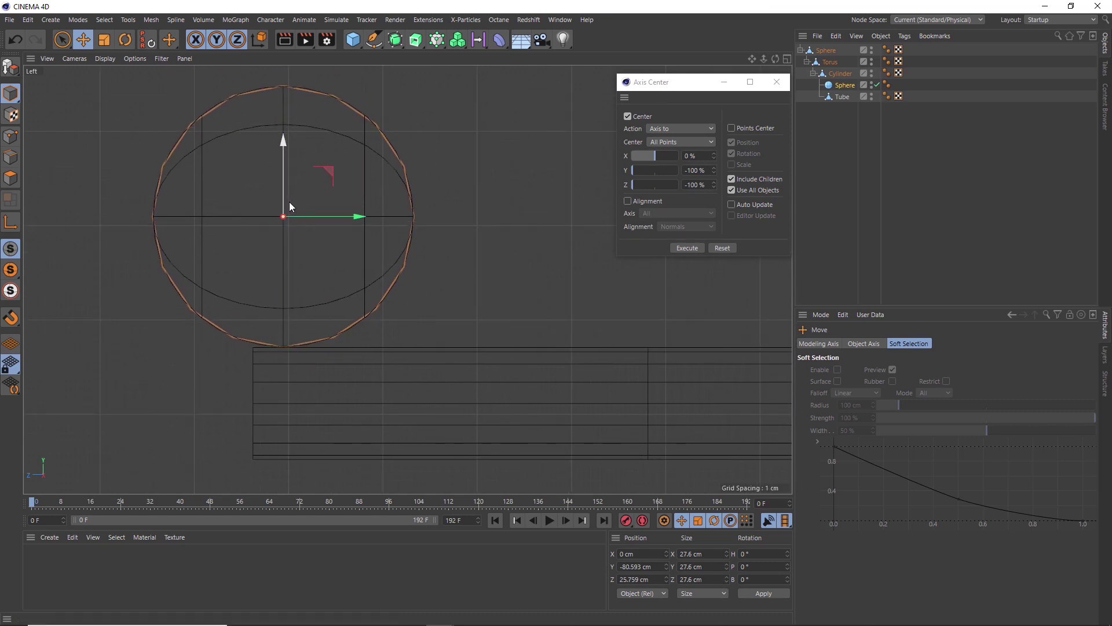
# Make the sphere editable and move its pivot to its bottom with Axis Center Z 0%.
pyautogui.press('c')
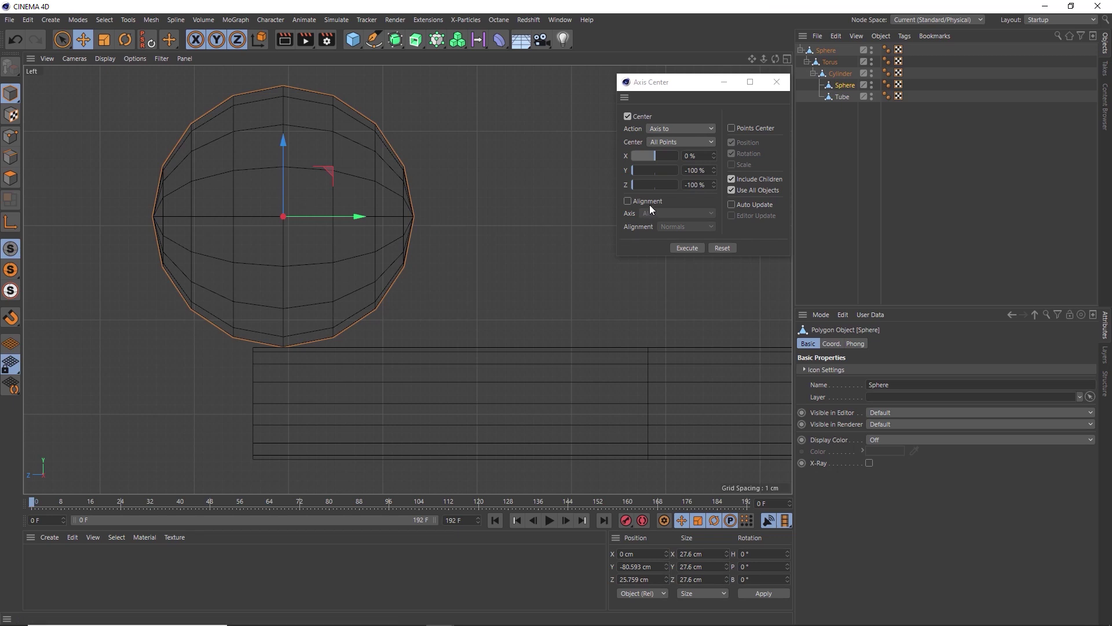
pyautogui.moveTo(653, 186); pyautogui.dragTo(656, 185)
pyautogui.click(682, 249)
pyautogui.middleClick(471, 195)
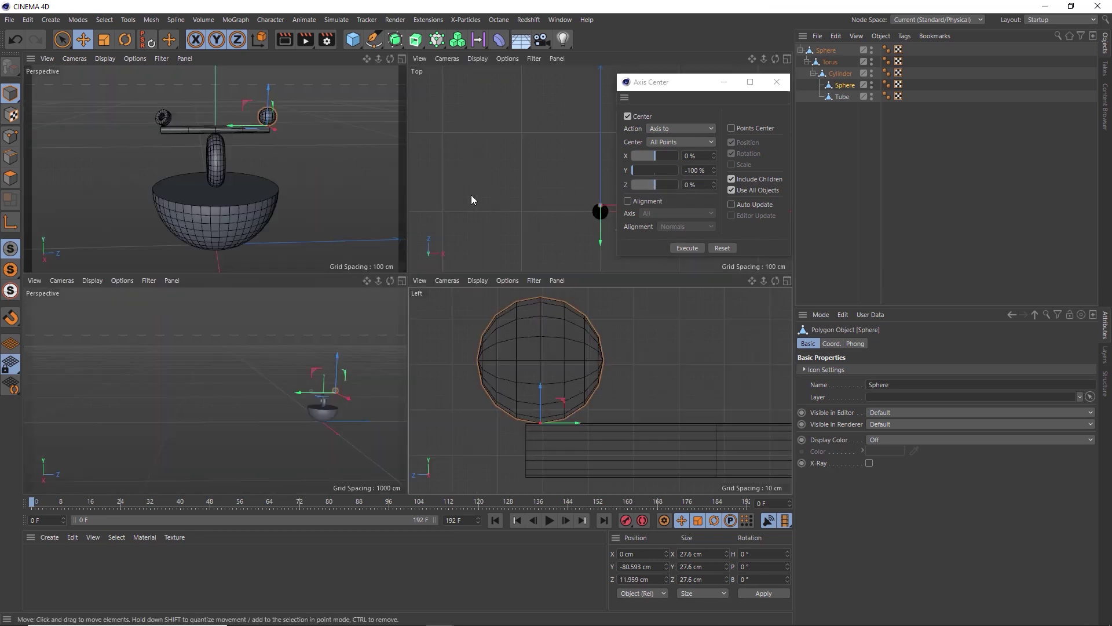
pyautogui.middleClick(222, 141)
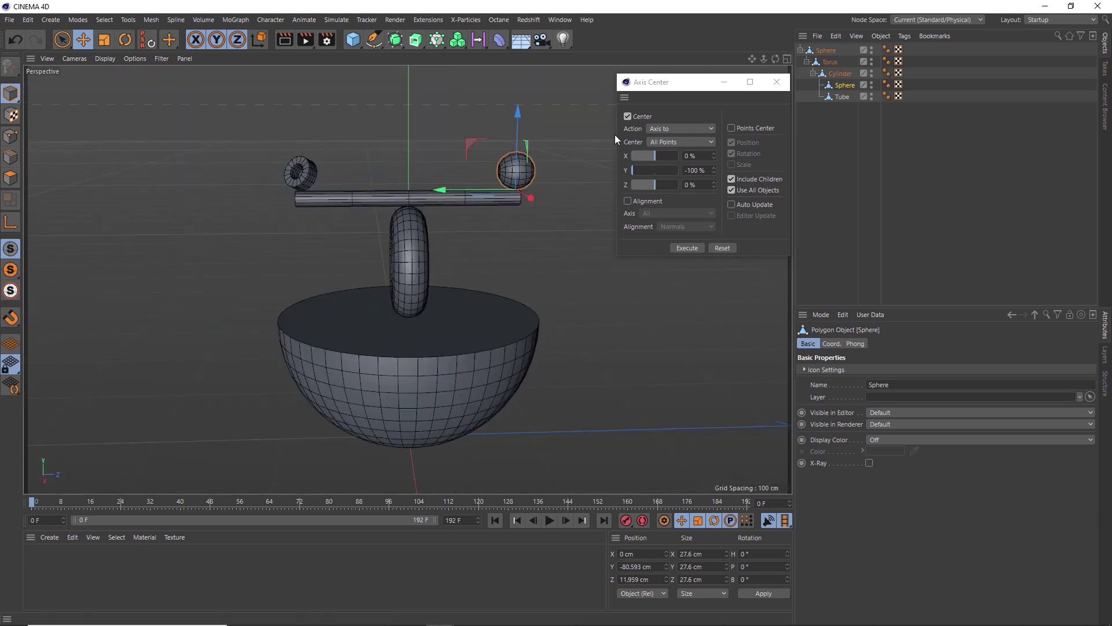
pyautogui.click(838, 74)
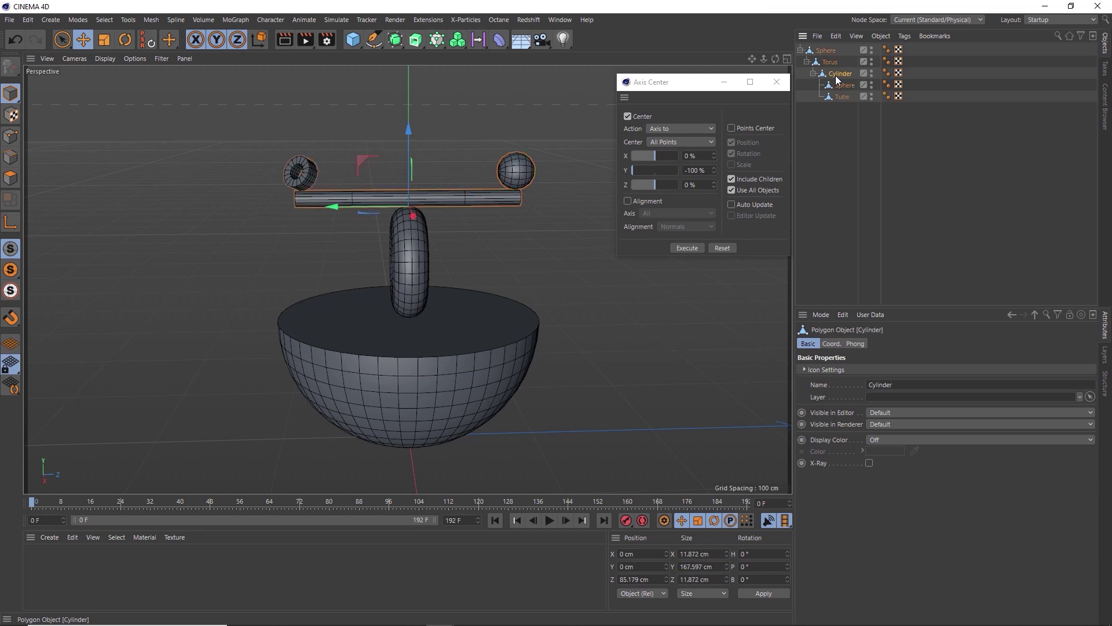
# Add a Pyramid as a child of the Cylinder and scale it down.
pyautogui.click(354, 43)
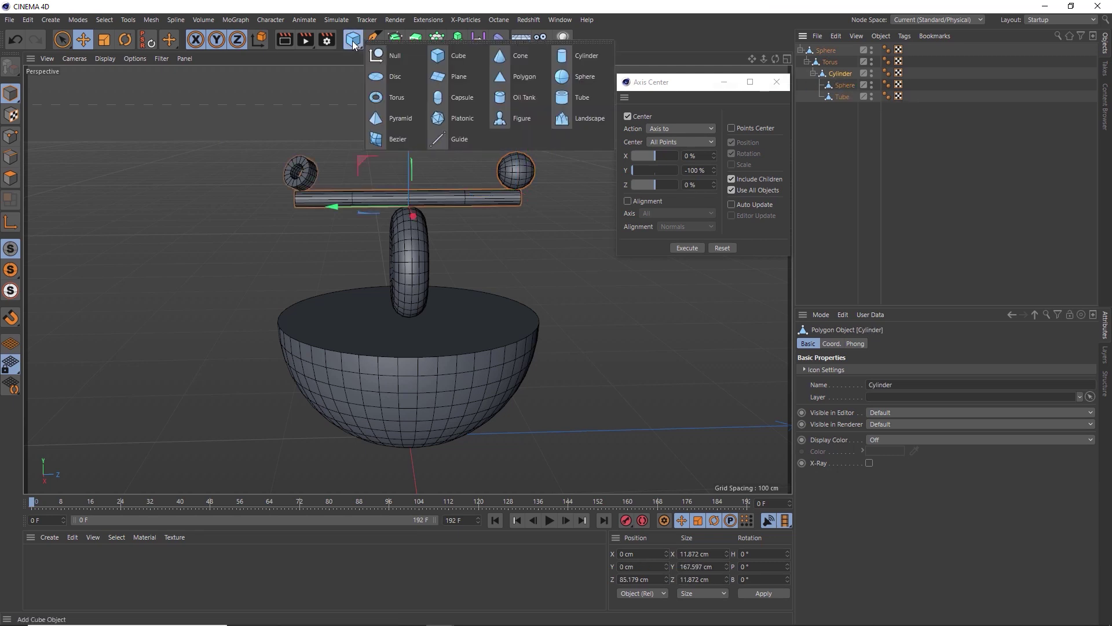
pyautogui.click(386, 118)
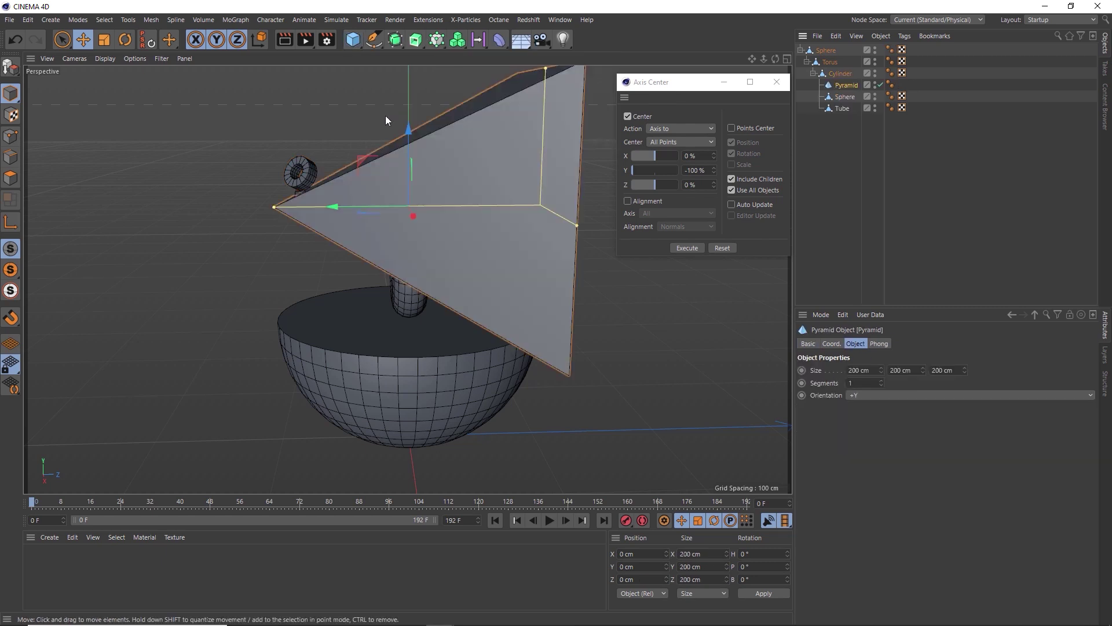
pyautogui.press('t')
pyautogui.moveTo(385, 116); pyautogui.dragTo(117, 284)
# In the Left view, flatten the pyramid to about 34 cm high and tilt it upside down.
pyautogui.middleClick(116, 284)
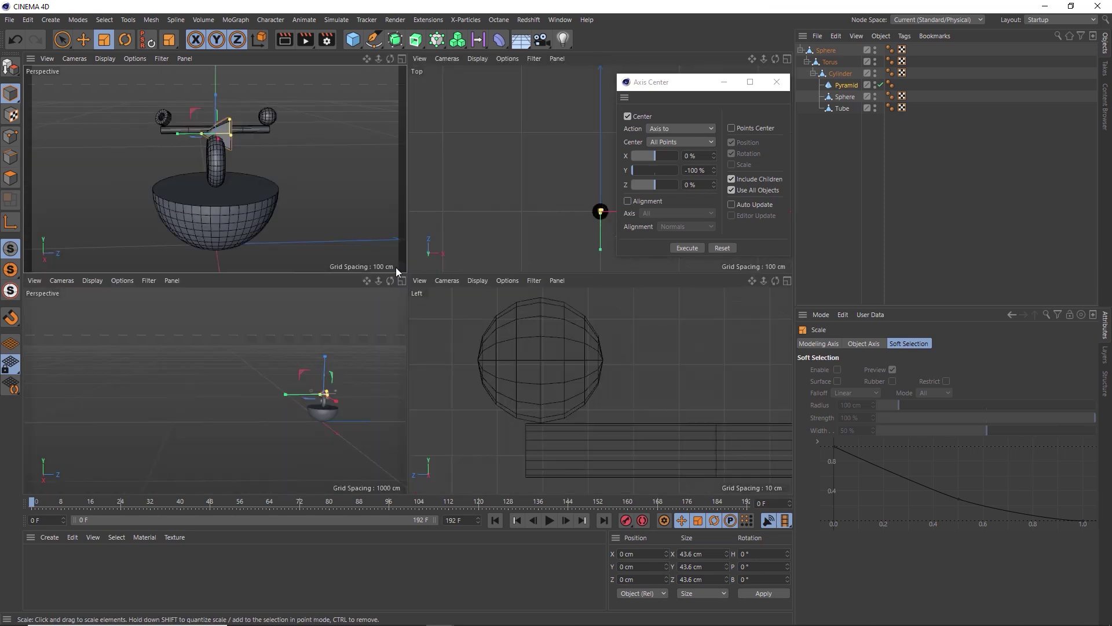
pyautogui.middleClick(505, 324)
pyautogui.scroll(-5, 504, 323)
pyautogui.moveTo(576, 316); pyautogui.dragTo(294, 293, button='middle')
pyautogui.moveTo(478, 329); pyautogui.dragTo(419, 260)
pyautogui.press('r')
pyautogui.press('e')
pyautogui.scroll(5, 418, 284)
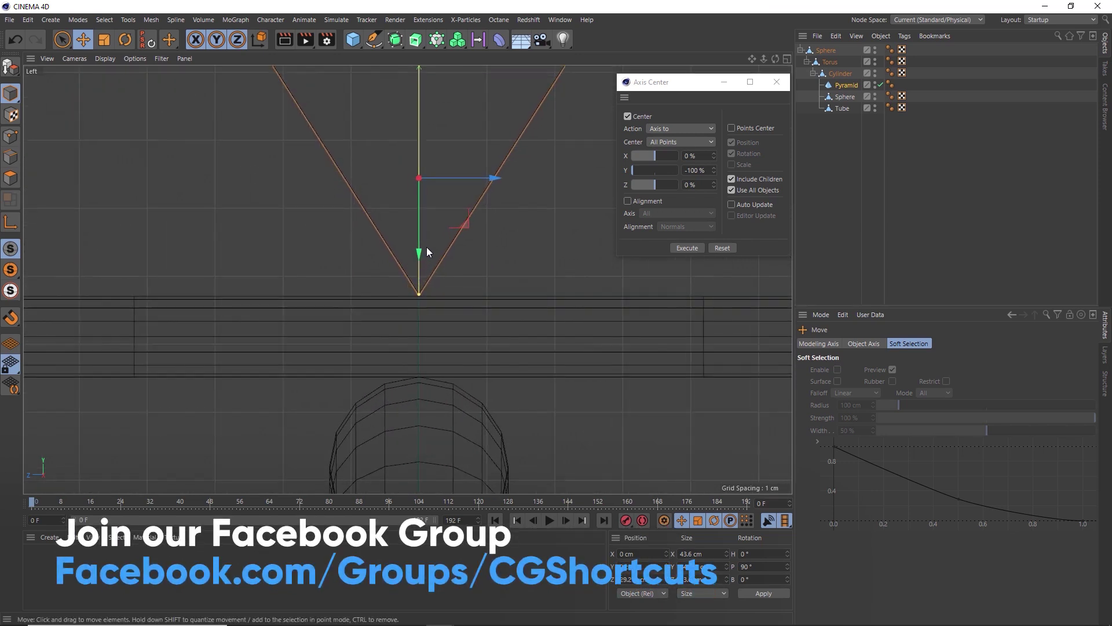
pyautogui.press('r')
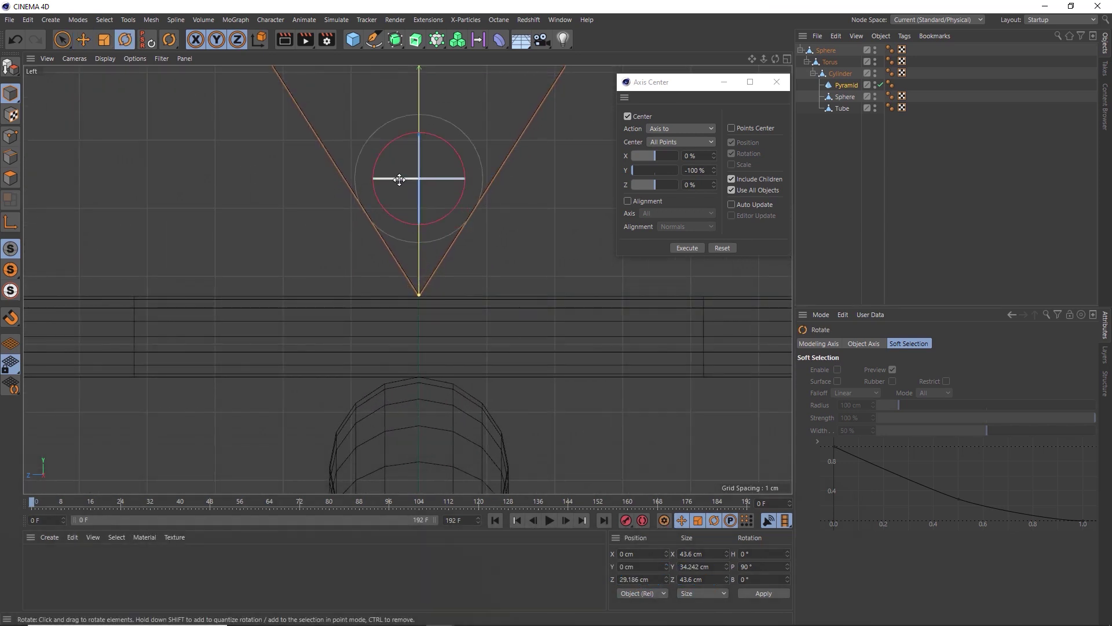
pyautogui.moveTo(400, 178); pyautogui.dragTo(440, 187)
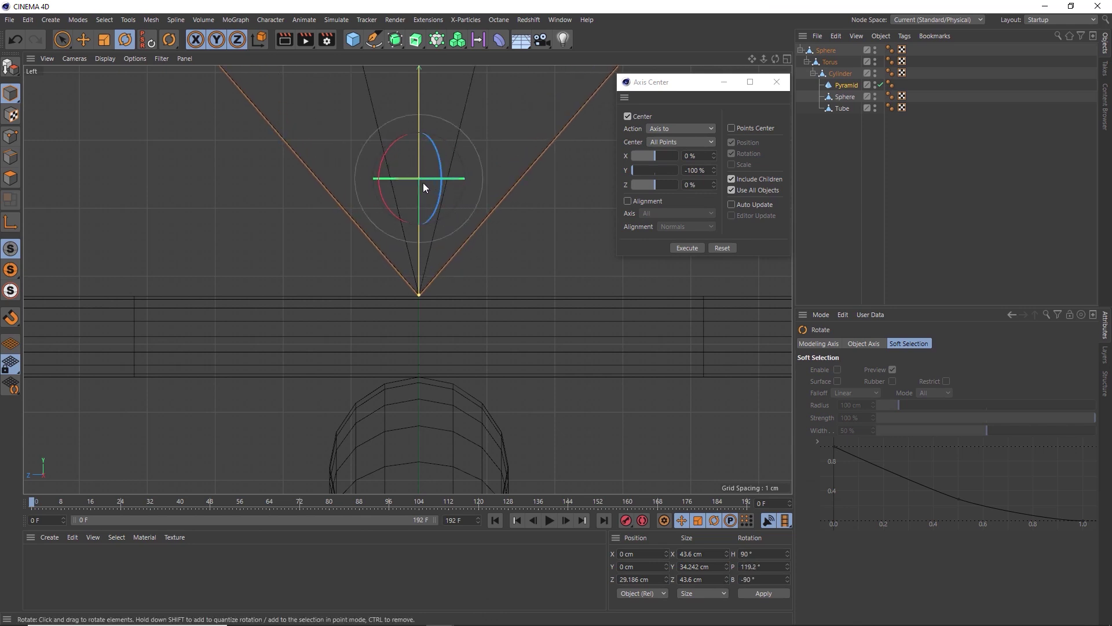
# Move the pyramid's pivot to its tip resting on the beam.
pyautogui.click(423, 183)
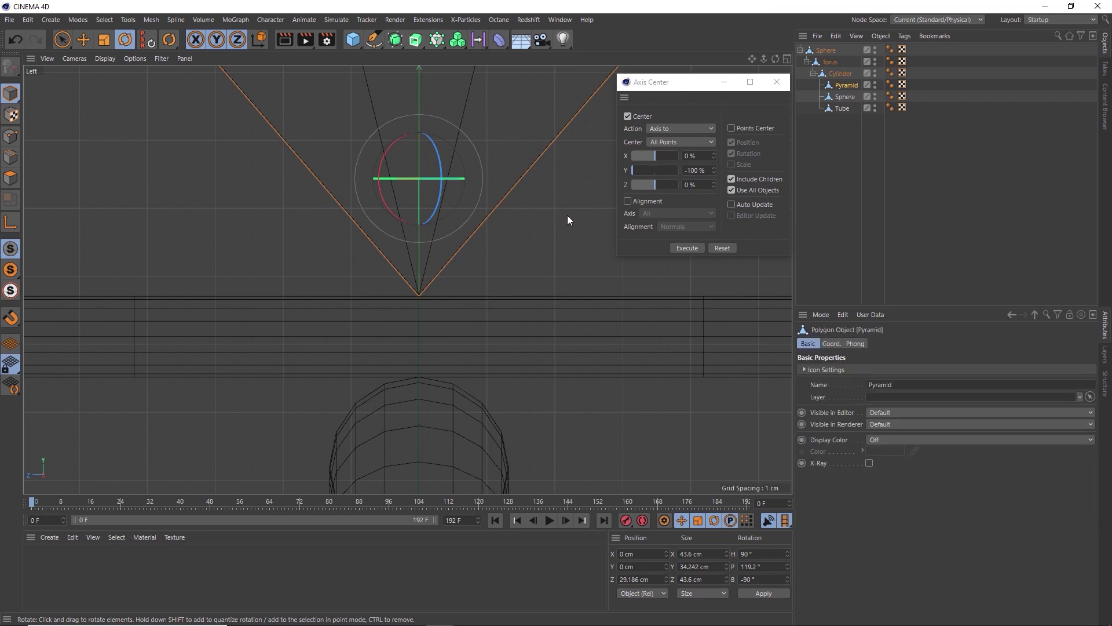
pyautogui.click(676, 247)
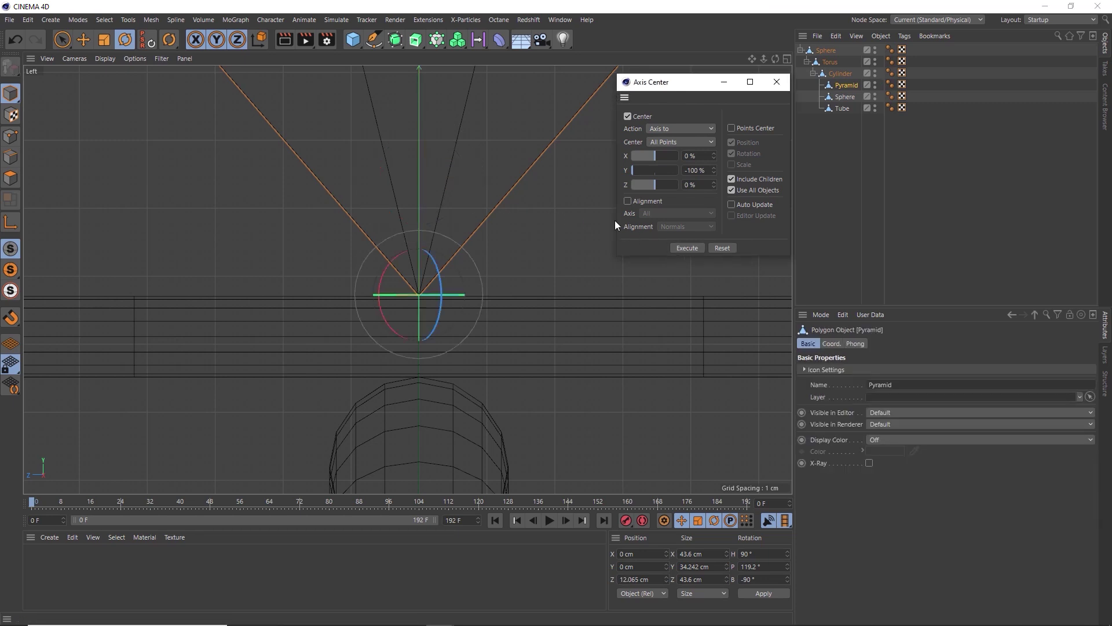
pyautogui.middleClick(484, 189)
# Tilt the hemisphere and then the torus slightly in the Perspective view.
pyautogui.middleClick(289, 145)
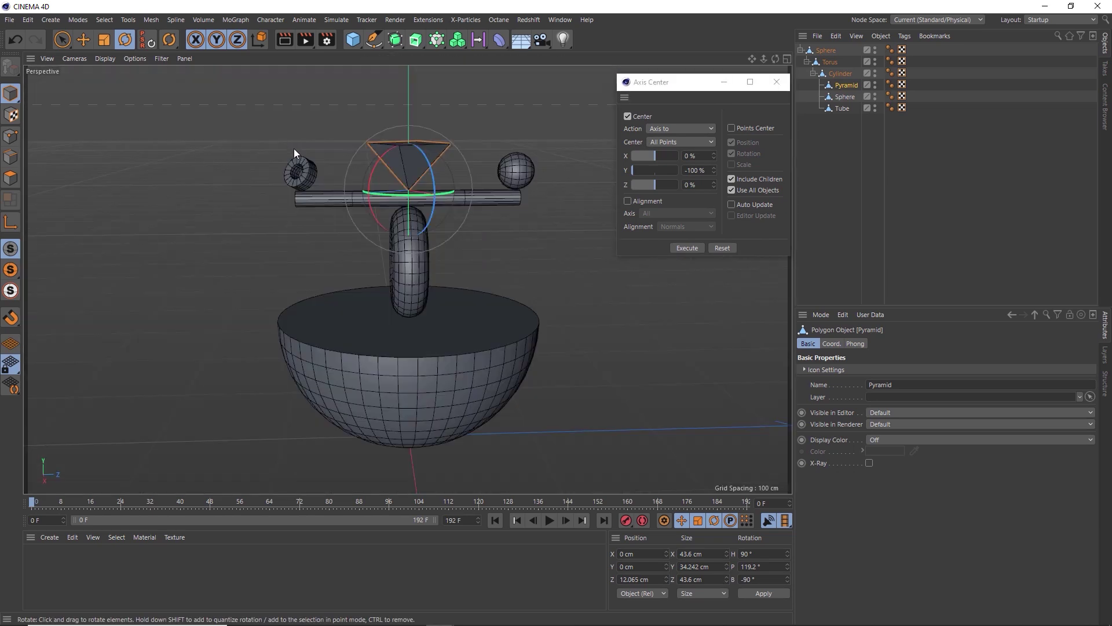
pyautogui.moveTo(423, 229)
pyautogui.keyDown('alt'); pyautogui.mouseDown()
pyautogui.moveTo(425, 241)
pyautogui.moveTo(433, 223)
pyautogui.moveTo(422, 234)
pyautogui.mouseUp(); pyautogui.keyUp('alt')
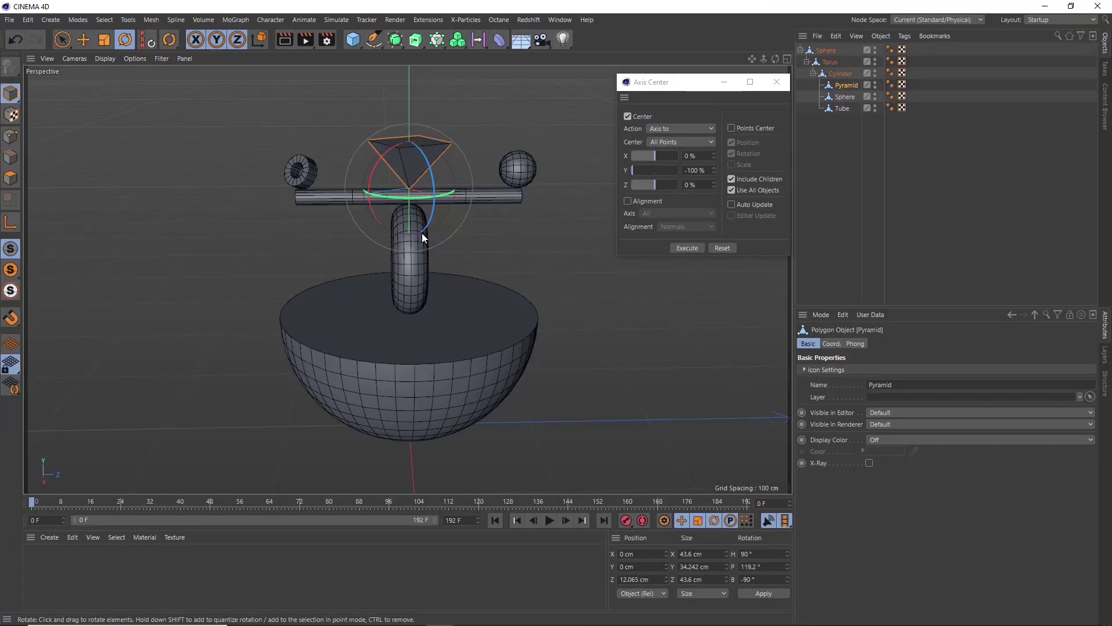
pyautogui.click(830, 51)
pyautogui.moveTo(429, 409); pyautogui.dragTo(437, 415)
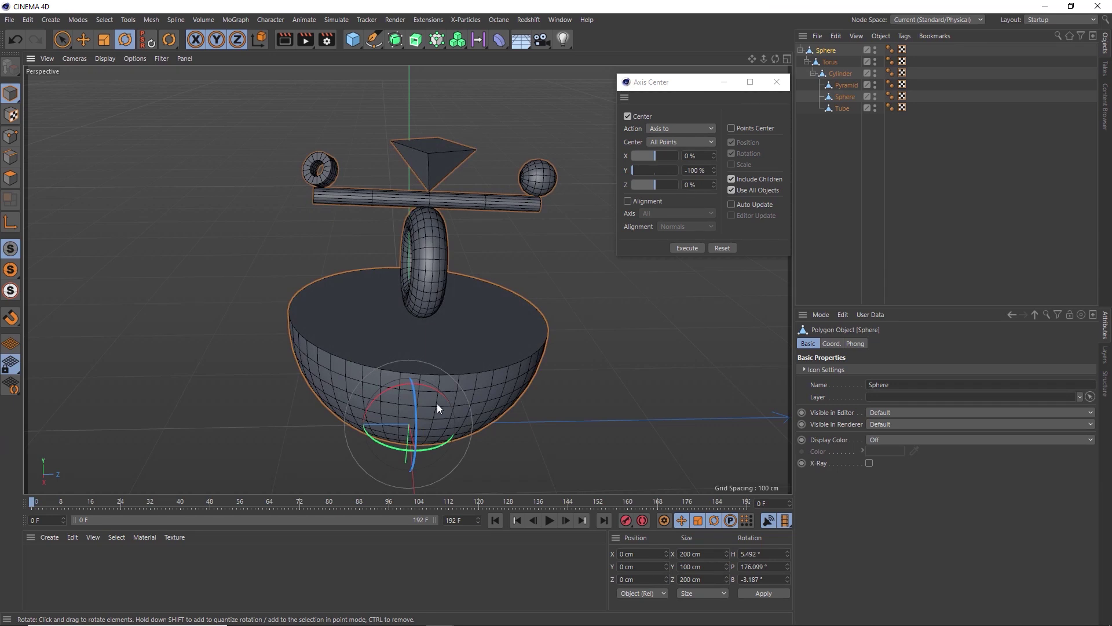
pyautogui.click(439, 271)
pyautogui.moveTo(399, 296); pyautogui.dragTo(384, 298)
pyautogui.moveTo(429, 332); pyautogui.dragTo(411, 334)
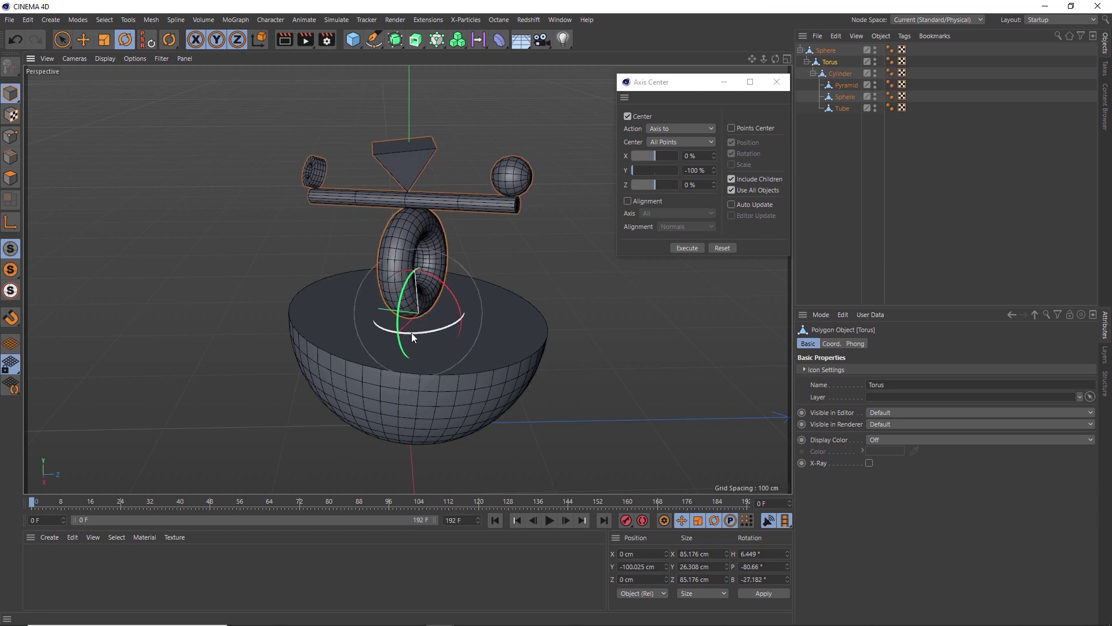
# Tilt the cylinder beam with its attached pieces, then tip the pyramid slightly.
pyautogui.click(431, 204)
pyautogui.moveTo(437, 201); pyautogui.dragTo(527, 170)
pyautogui.click(516, 182)
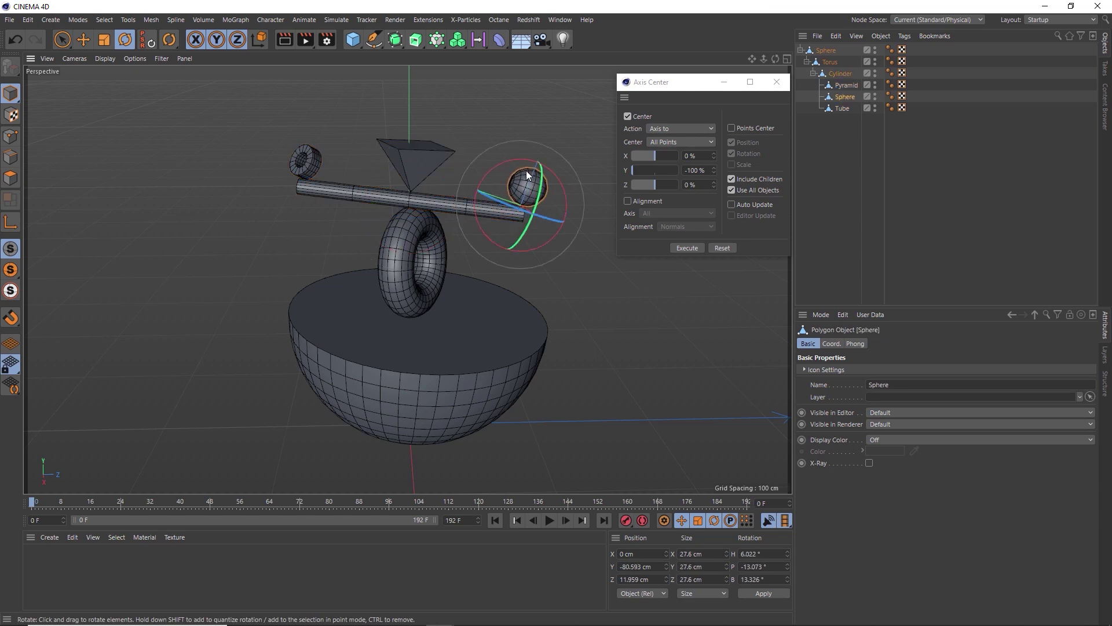
pyautogui.click(420, 160)
pyautogui.moveTo(427, 172); pyautogui.dragTo(412, 184)
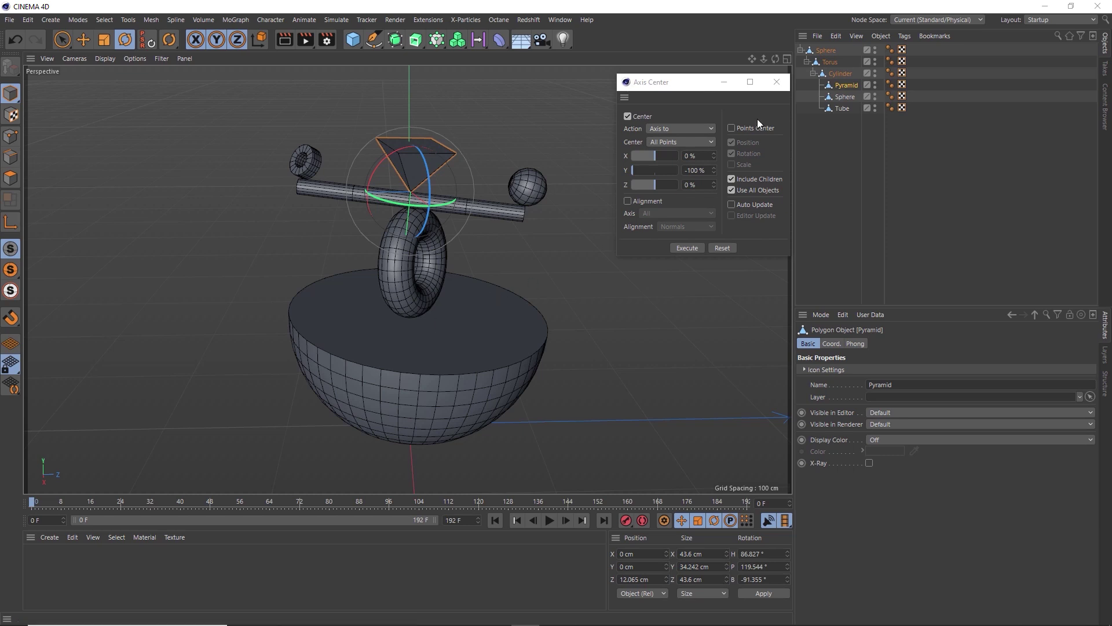
# Attach a Vibrate animation tag to the top-level Sphere from its Object Manager context menu.
pyautogui.click(824, 50)
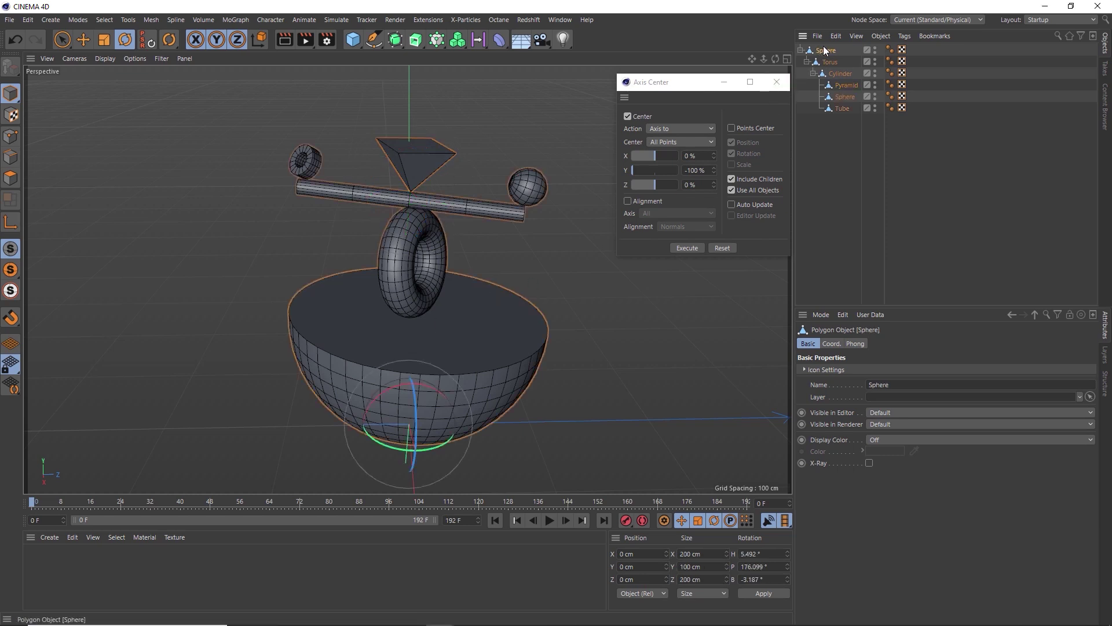
pyautogui.rightClick(824, 49)
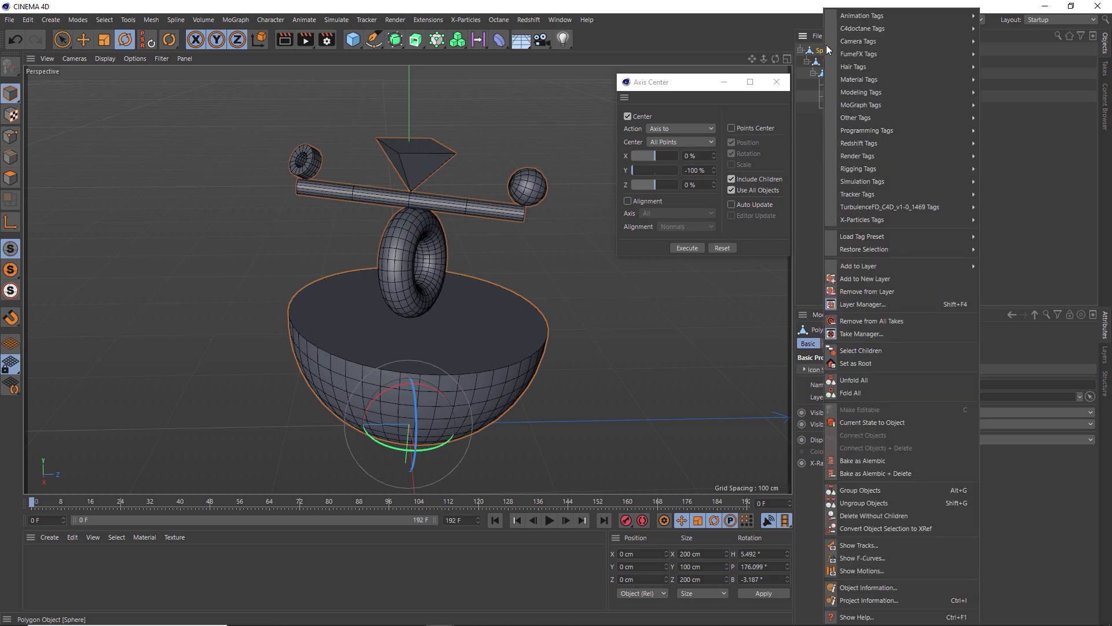
pyautogui.moveTo(861, 18)
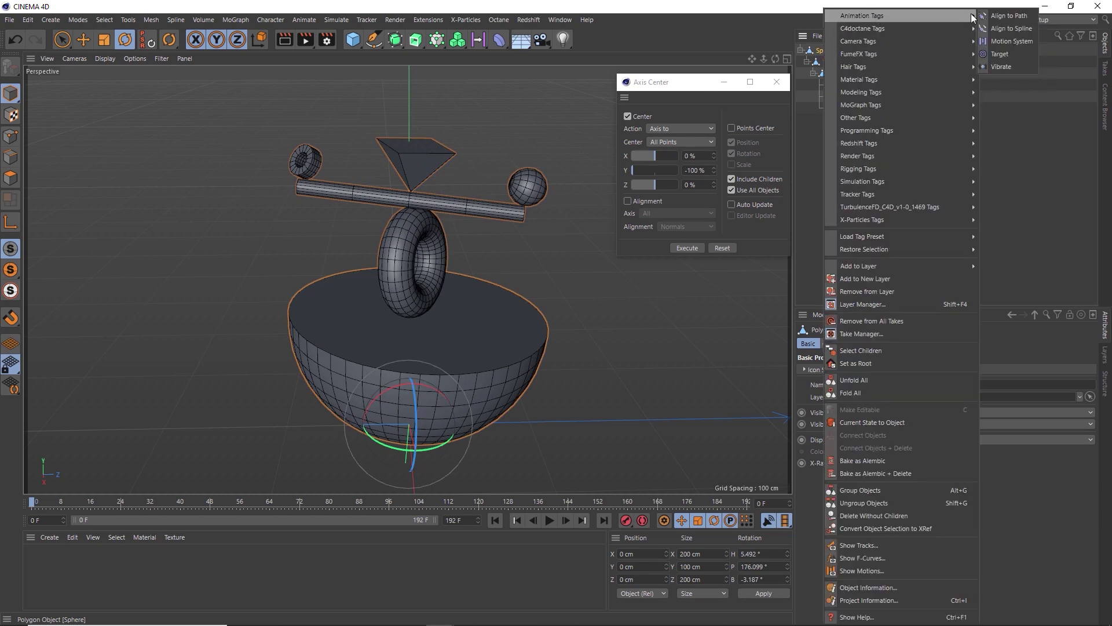
pyautogui.click(1002, 67)
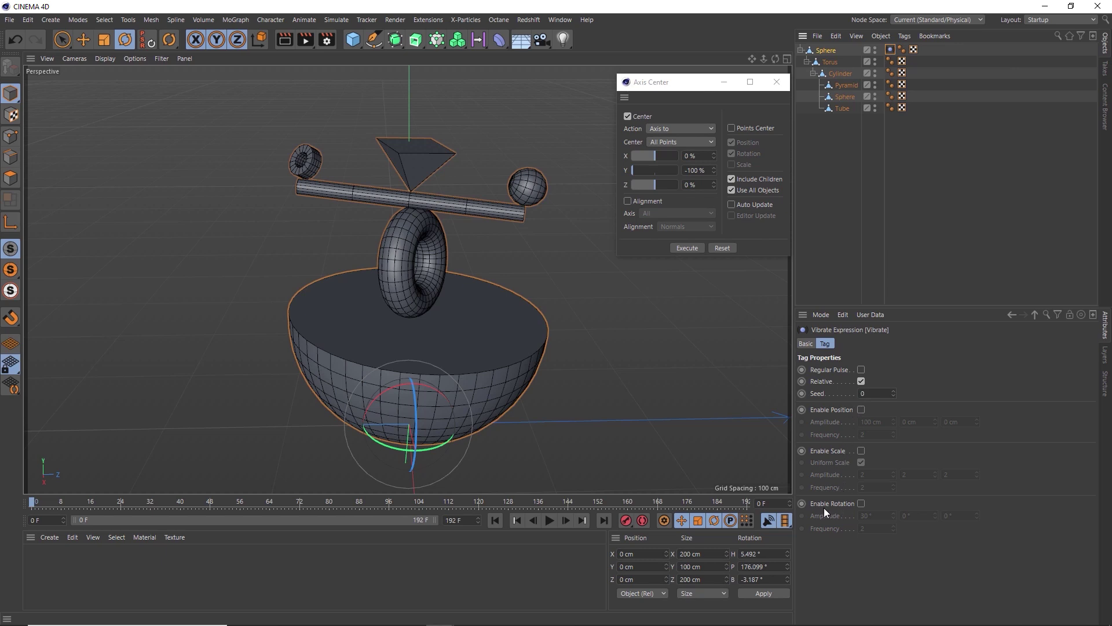
# Enable rotation vibration with amplitudes 0°, 15°, 10° and preview the rocking.
pyautogui.click(861, 504)
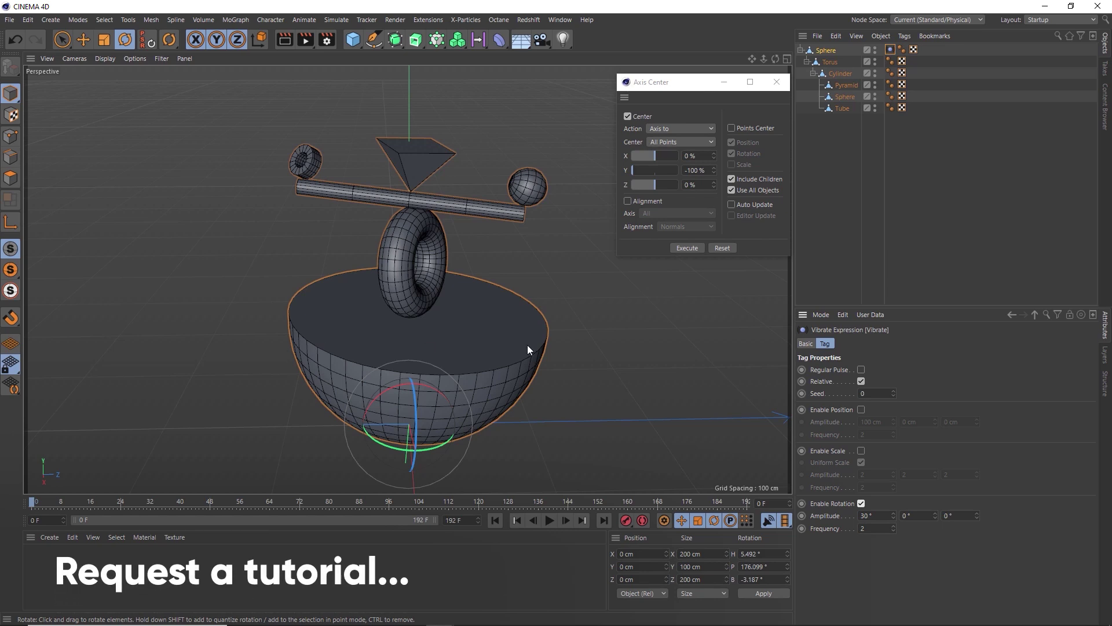
pyautogui.doubleClick(862, 516)
pyautogui.press('BackSpace')
pyautogui.doubleClick(910, 516)
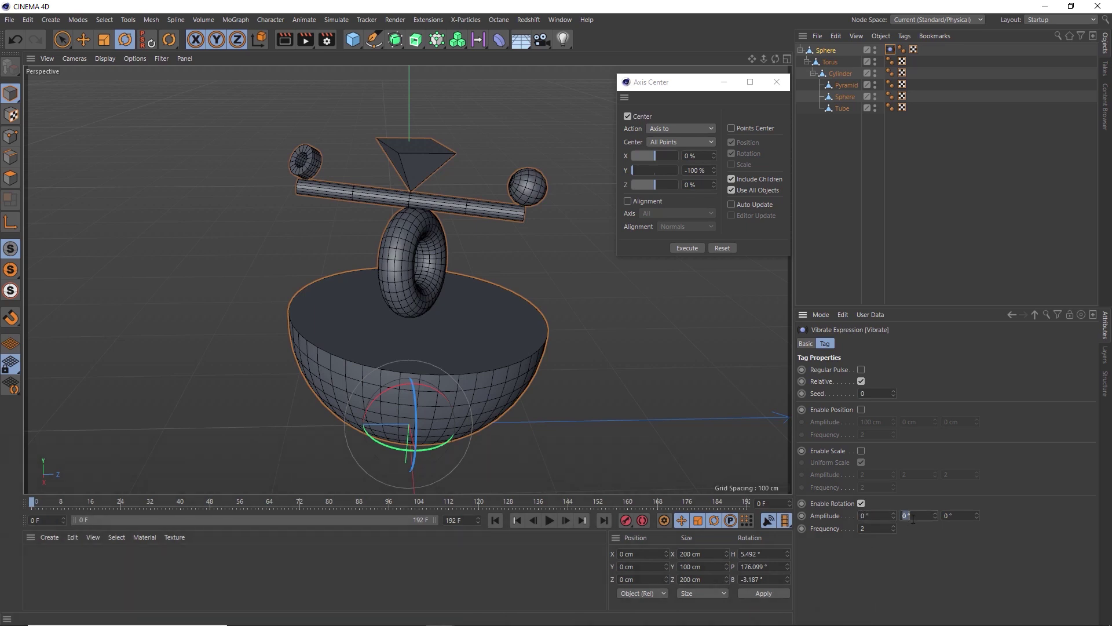
pyautogui.write('15')
pyautogui.doubleClick(950, 515)
pyautogui.write('10')
pyautogui.click(549, 520)
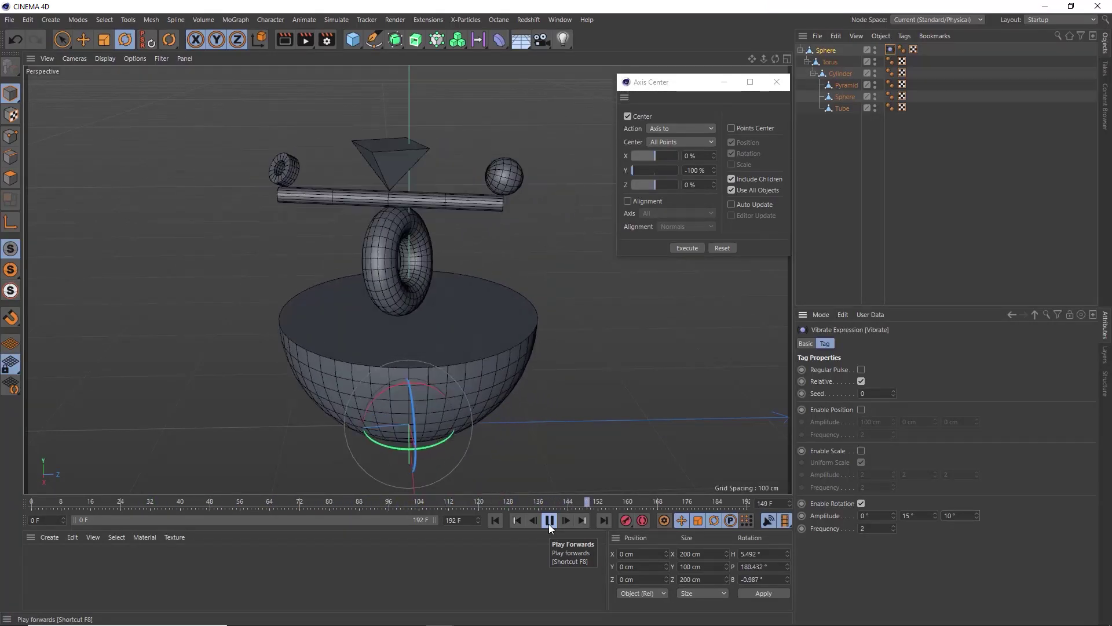
pyautogui.click(548, 521)
pyautogui.click(494, 520)
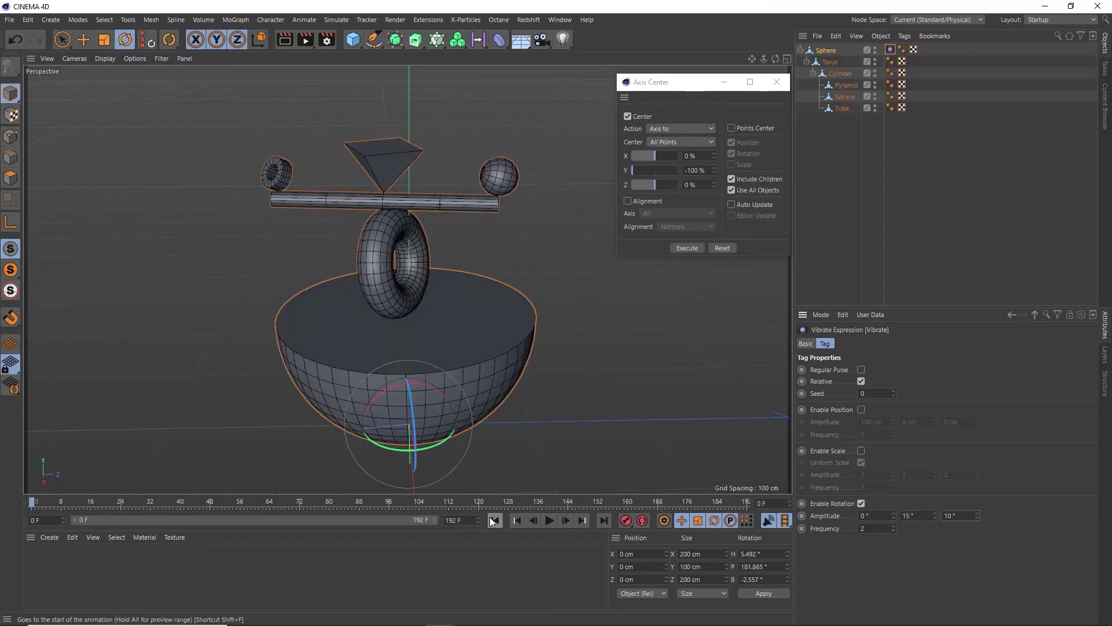
# Close the Axis Center window, set rotation frequency to 0.6, and play to test.
pyautogui.click(783, 84)
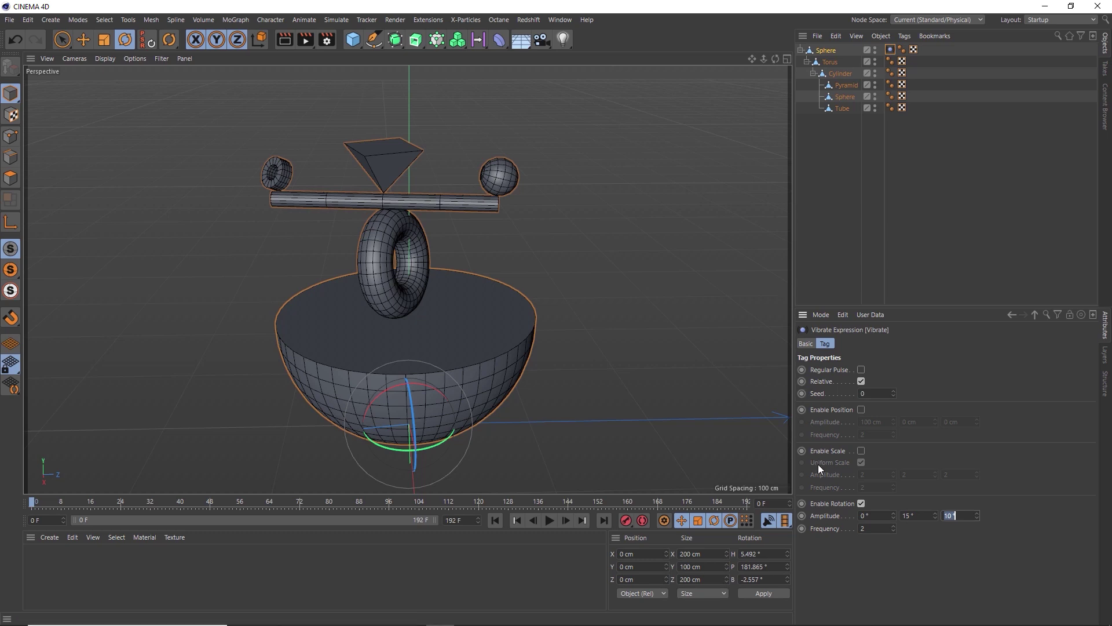
pyautogui.click(865, 527)
pyautogui.press('BackSpace')
pyautogui.write('0.6')
pyautogui.click(549, 521)
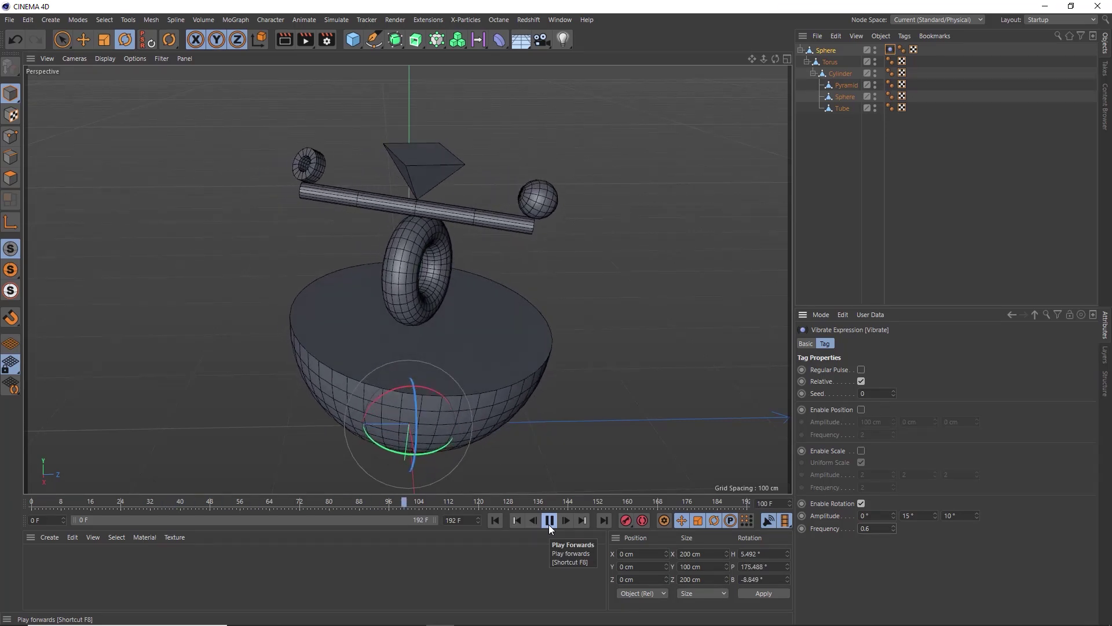
# Copy the Vibrate tag onto the Torus and set its rotation amplitudes to 10°, 20°, 15°.
pyautogui.click(548, 521)
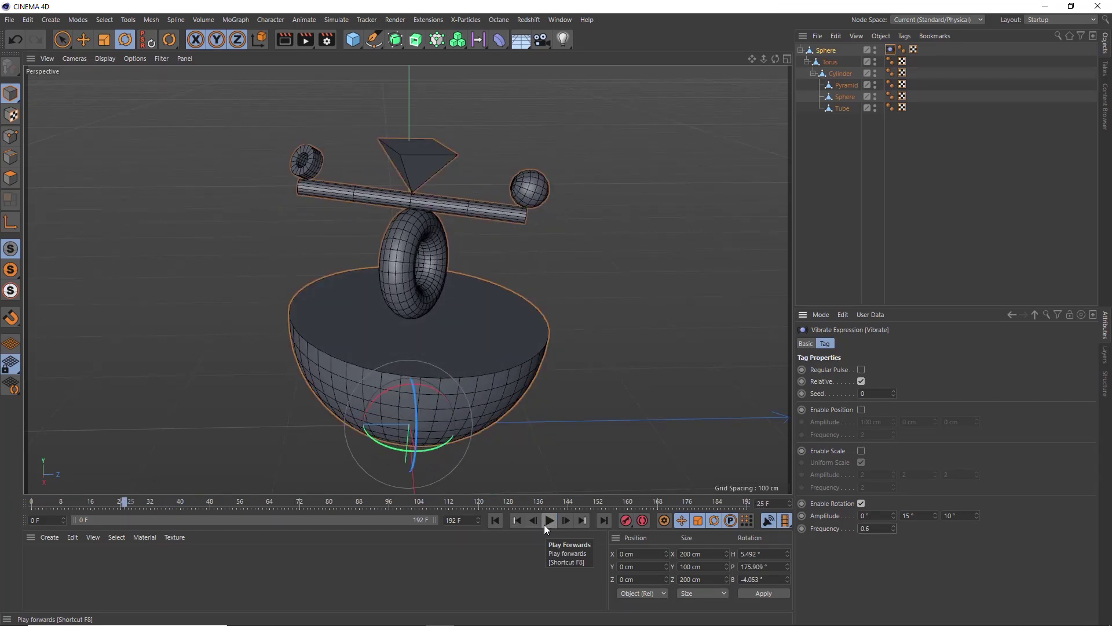
pyautogui.click(495, 520)
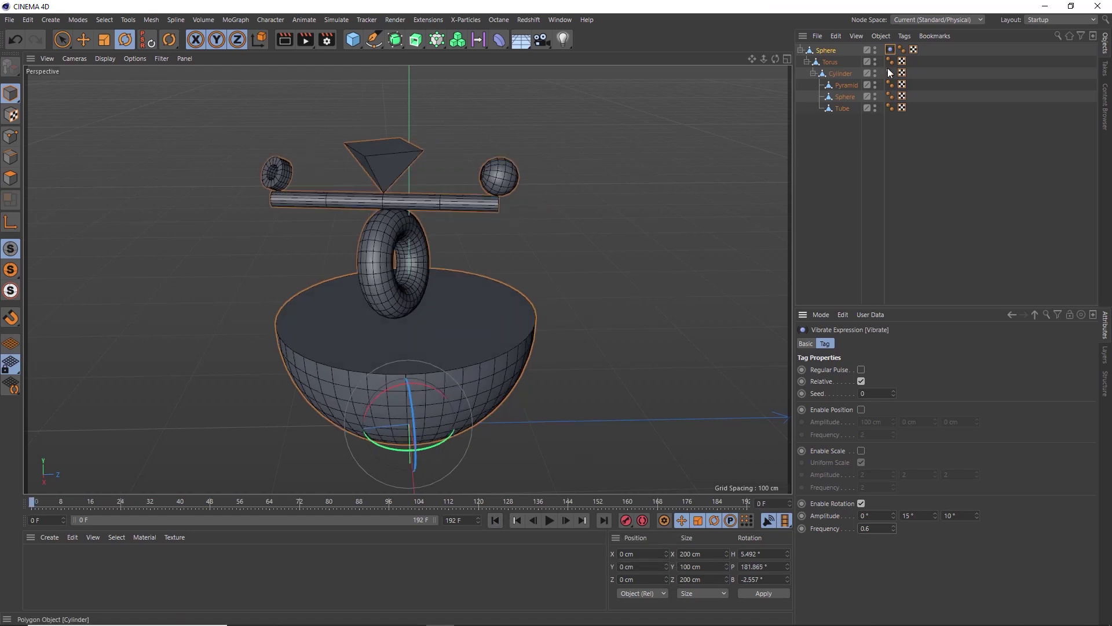
pyautogui.keyDown('ctrl'); pyautogui.moveTo(909, 61); pyautogui.dragTo(913, 61); pyautogui.keyUp('ctrl')
pyautogui.click(867, 515)
pyautogui.write('10')
pyautogui.press('Tab')
pyautogui.write('20')
pyautogui.press('Tab')
pyautogui.write('15')
# Play the animation from frame 0 twice to preview the torus rocking.
pyautogui.click(549, 521)
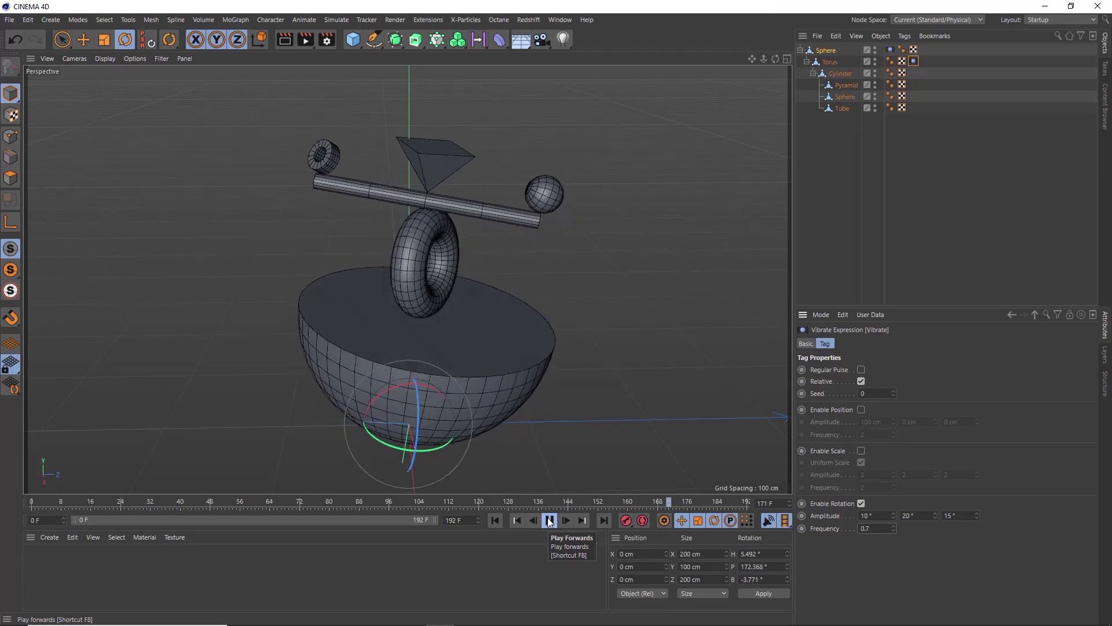
pyautogui.click(550, 521)
pyautogui.click(497, 519)
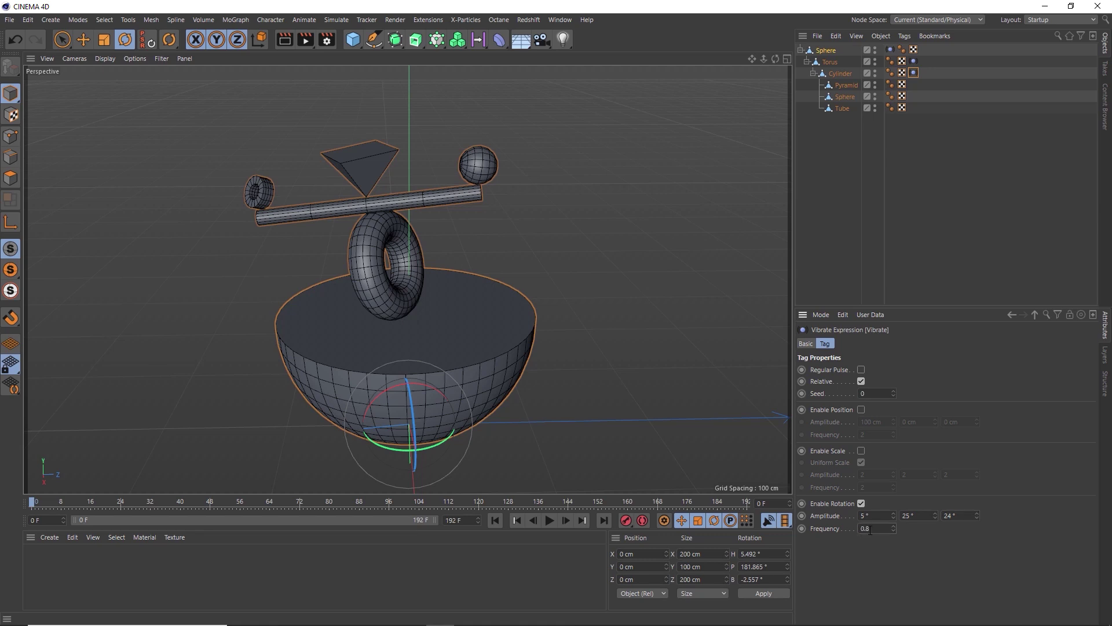
pyautogui.click(551, 521)
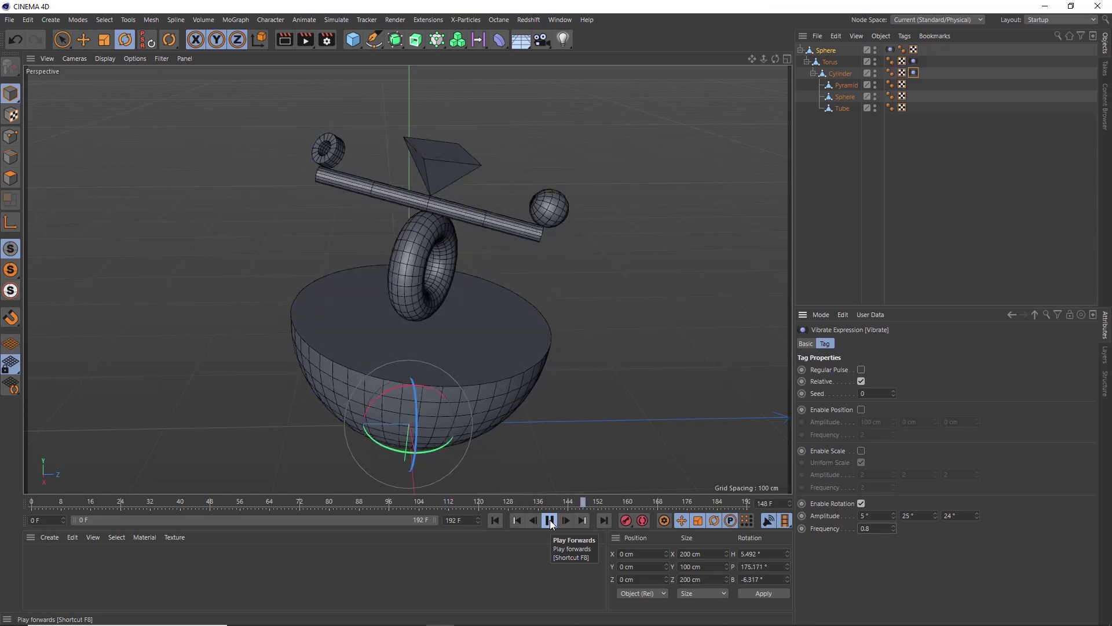
pyautogui.click(549, 520)
# Rewind, stop playback at frame 64, and orbit around the wobbling stack.
pyautogui.click(496, 520)
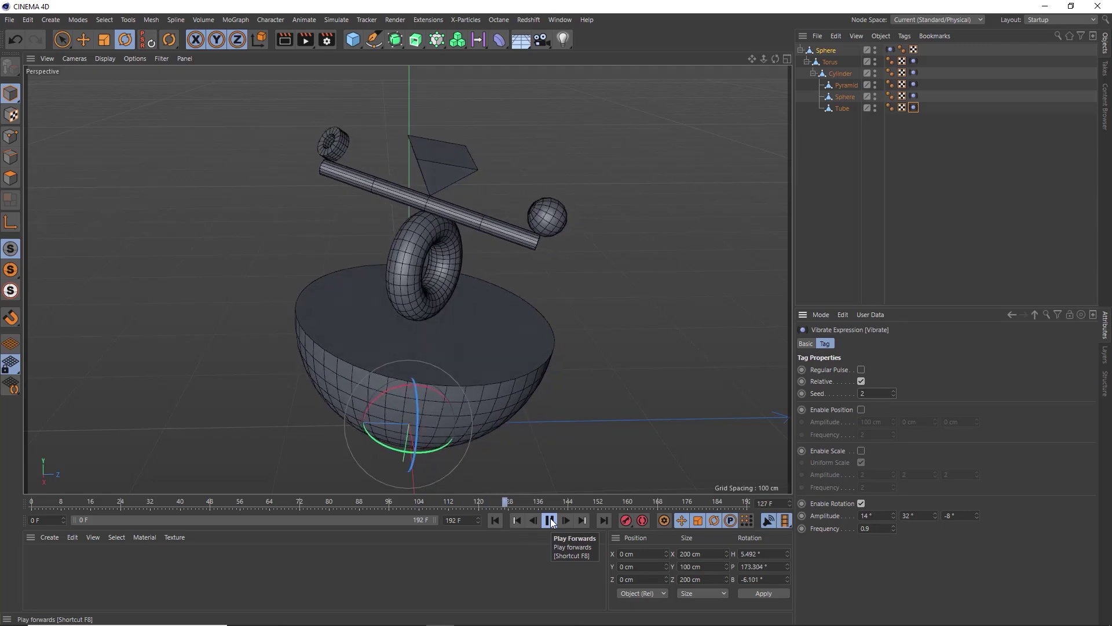
pyautogui.click(550, 520)
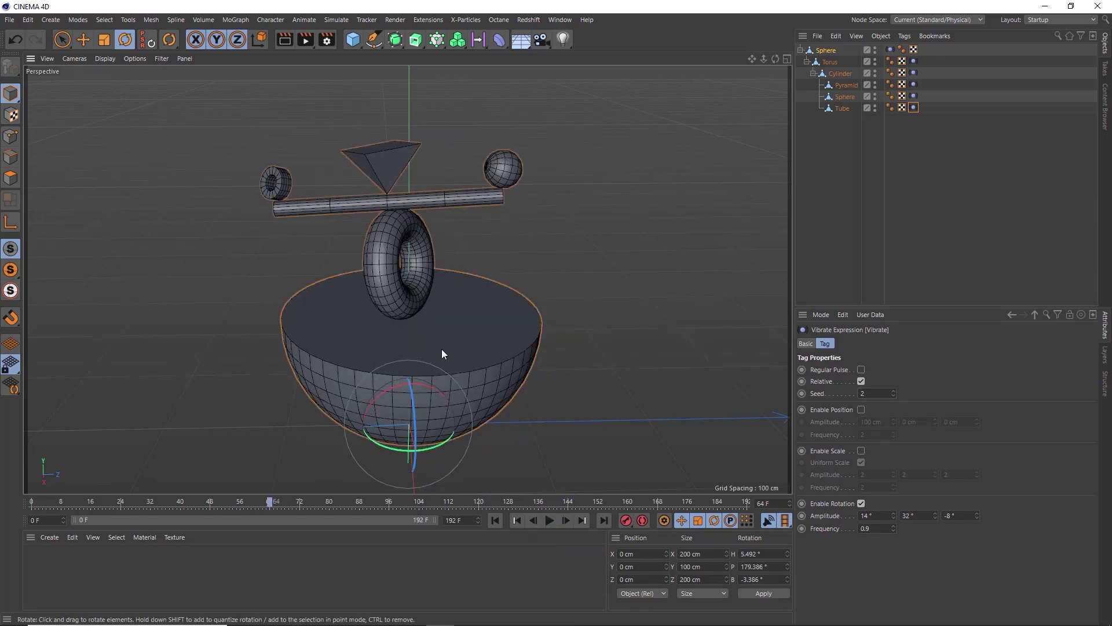
pyautogui.keyDown('alt'); pyautogui.moveTo(444, 308); pyautogui.dragTo(462, 293); pyautogui.keyUp('alt')
# Clear the selection, rewind to the first frame, and play the whole animation.
pyautogui.click(543, 385)
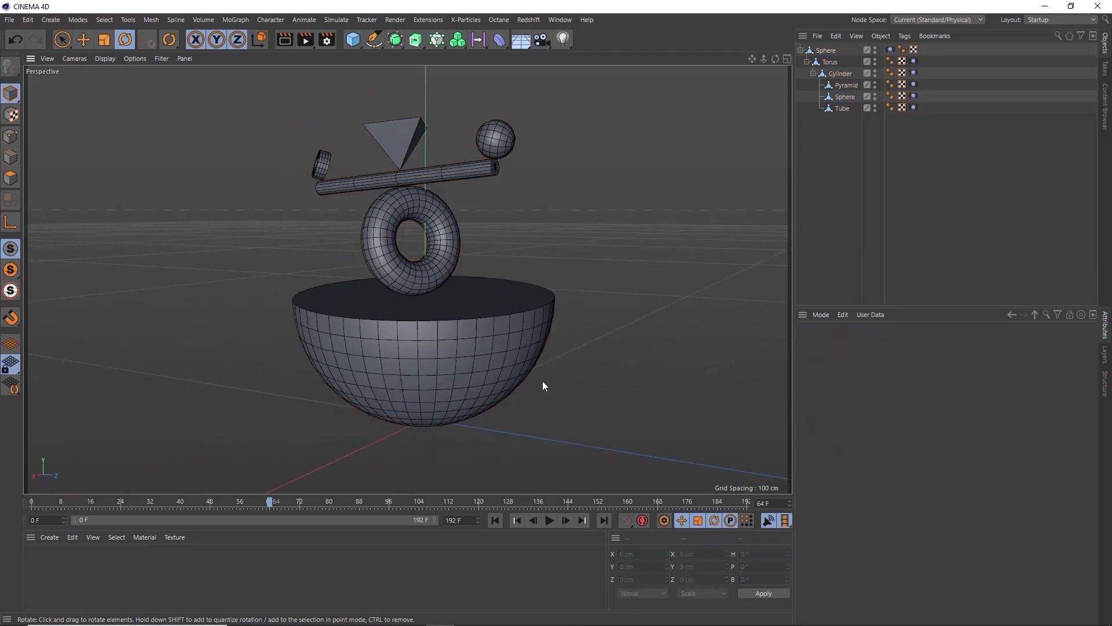
pyautogui.click(495, 520)
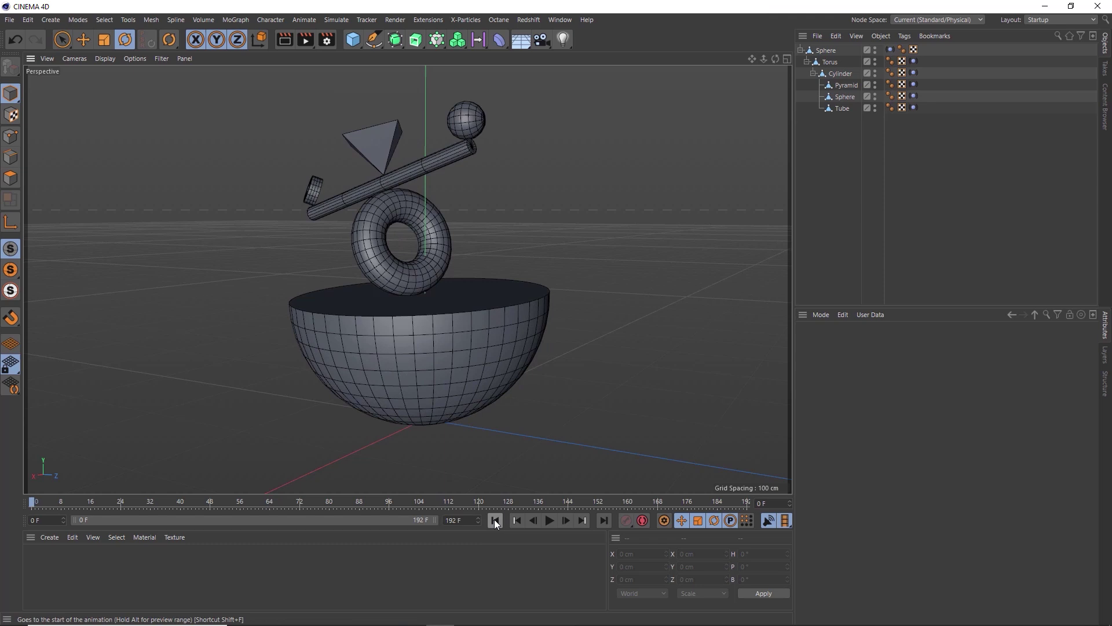
pyautogui.click(549, 520)
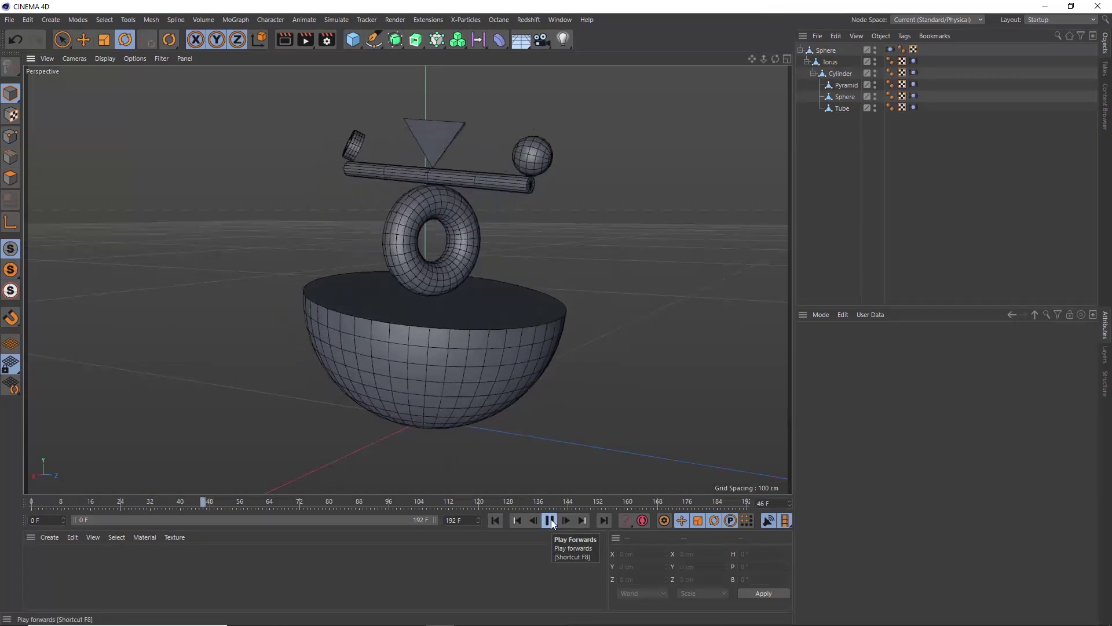